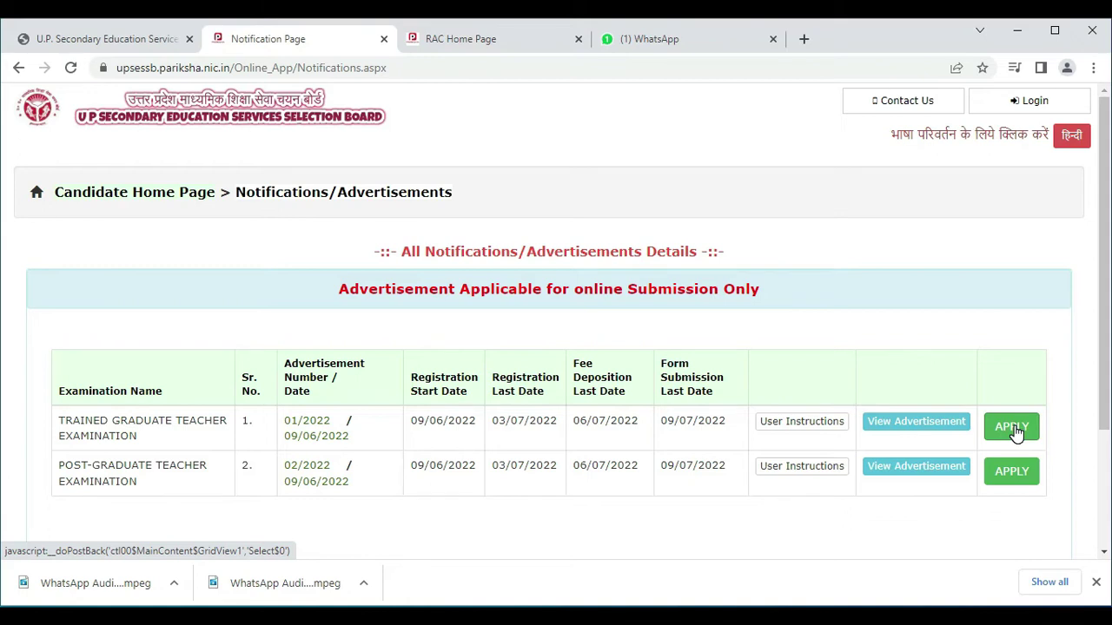
Show the Trained Graduate Teacher Examination vacancies and start registration for TGT - SANSKRIT.
left_click(1013, 429)
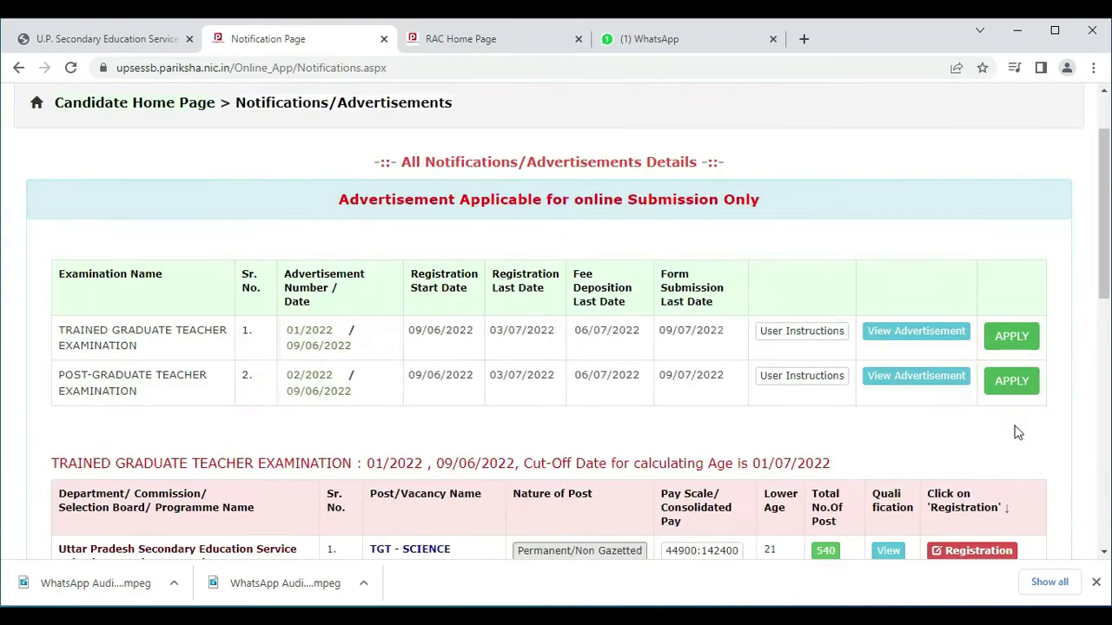
scroll(1043, 442, "down", 2)
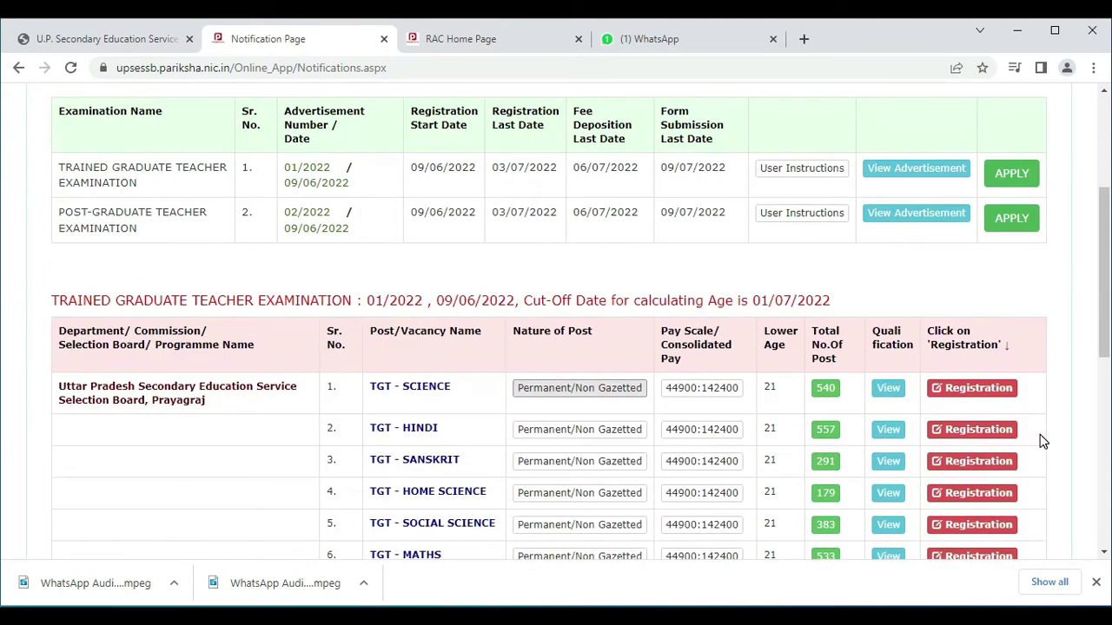
scroll(1042, 441, "down", 1)
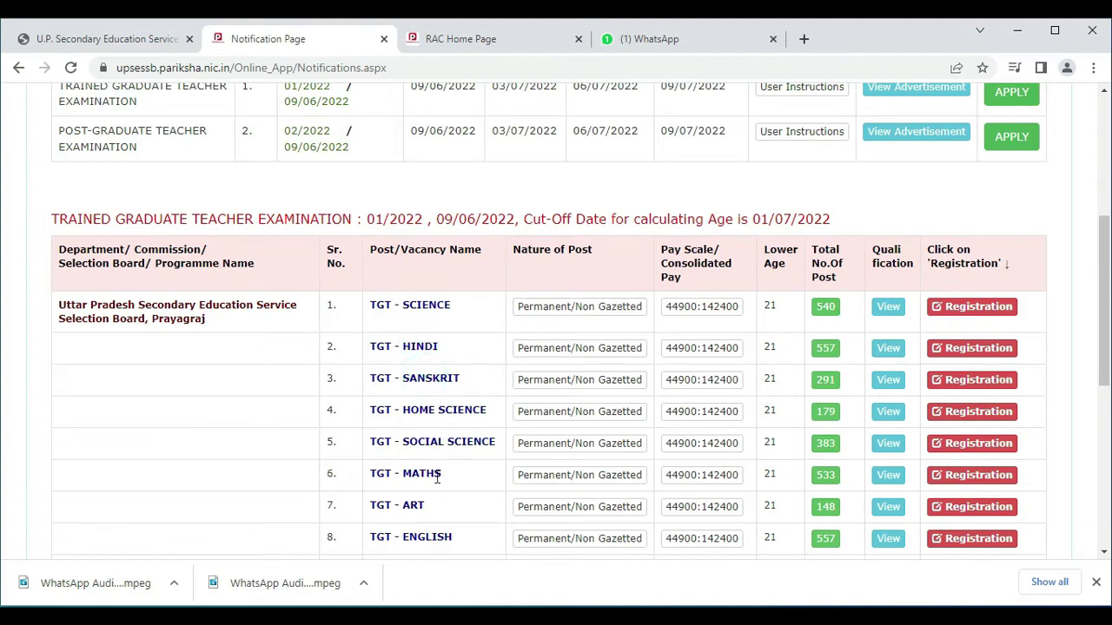
scroll(437, 478, "down", 1)
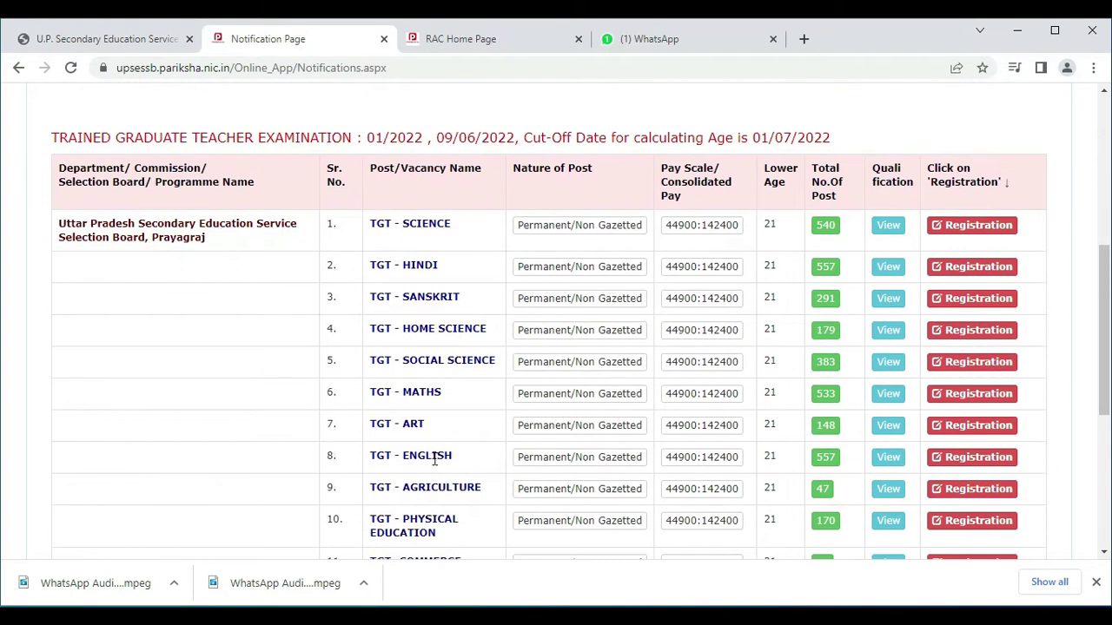
left_click_drag(402, 296, 455, 294)
left_click(472, 300)
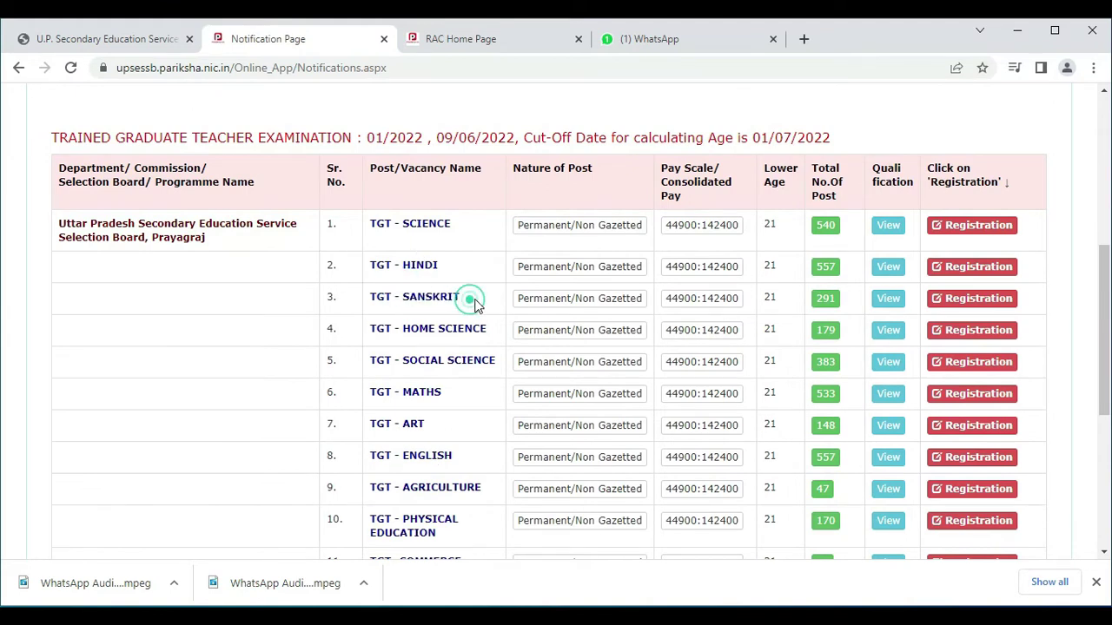
left_click(958, 298)
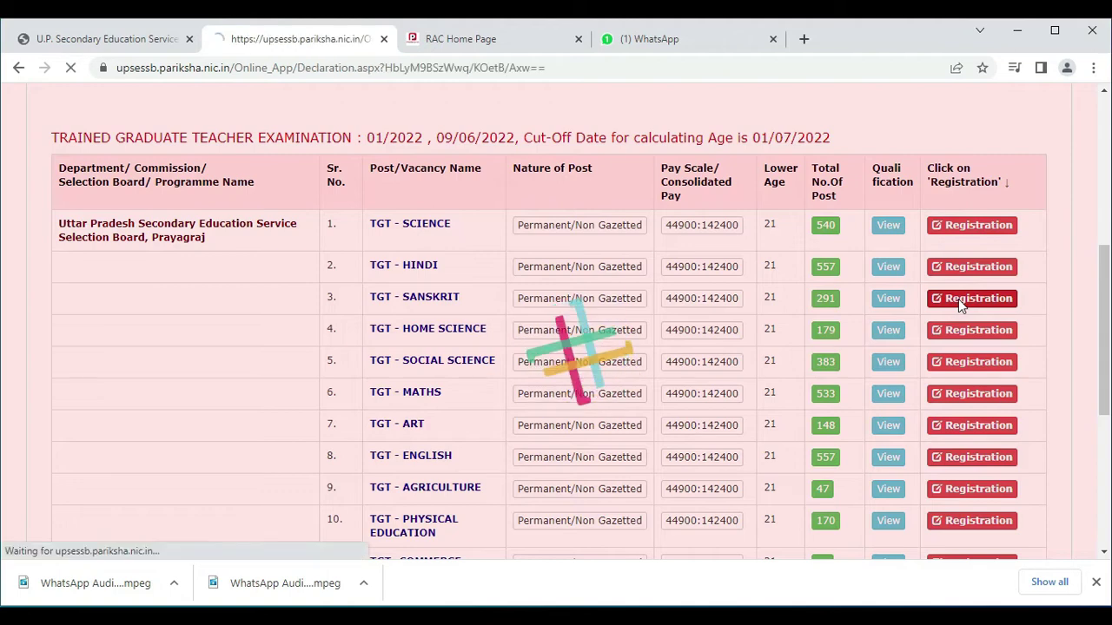
Switch the eligibility declaration toggle On and accept it.
scroll(199, 340, "down", 4)
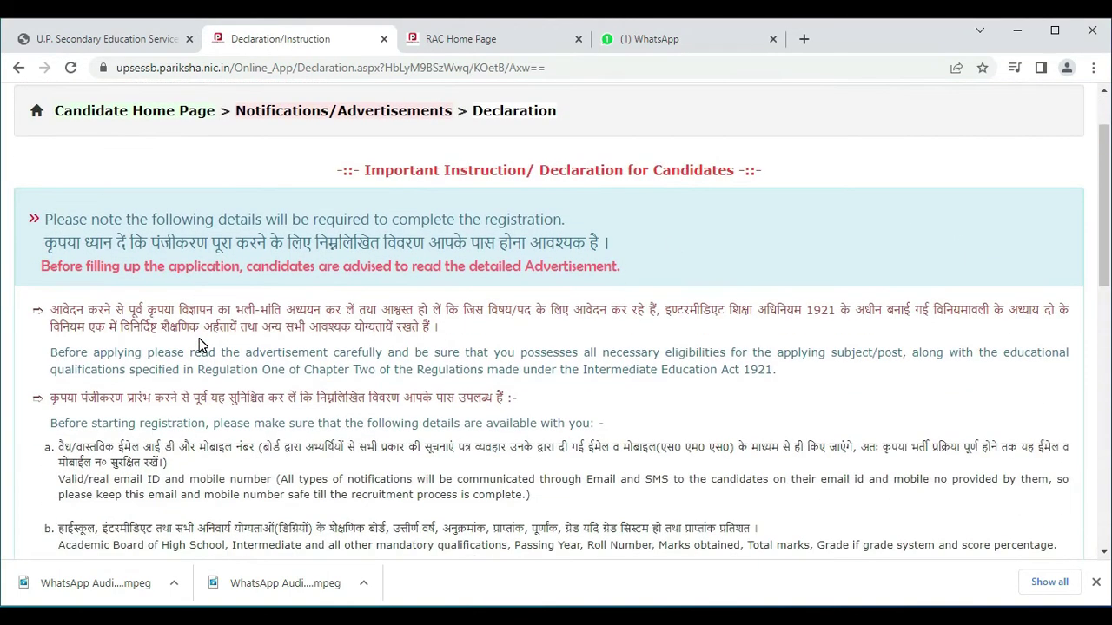
scroll(199, 341, "down", 6)
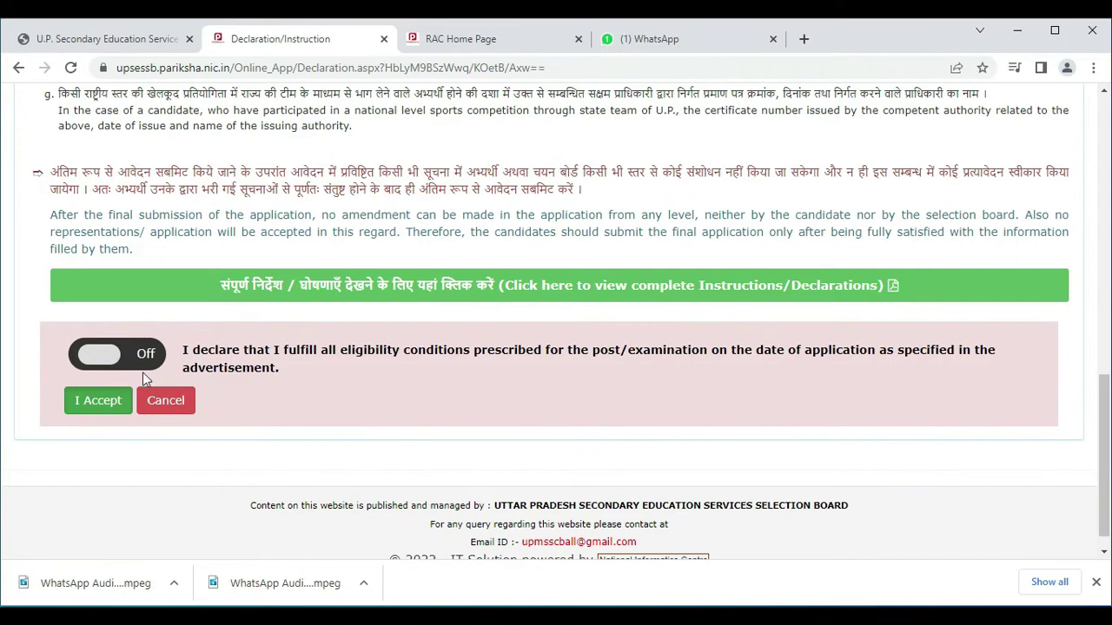
left_click(139, 361)
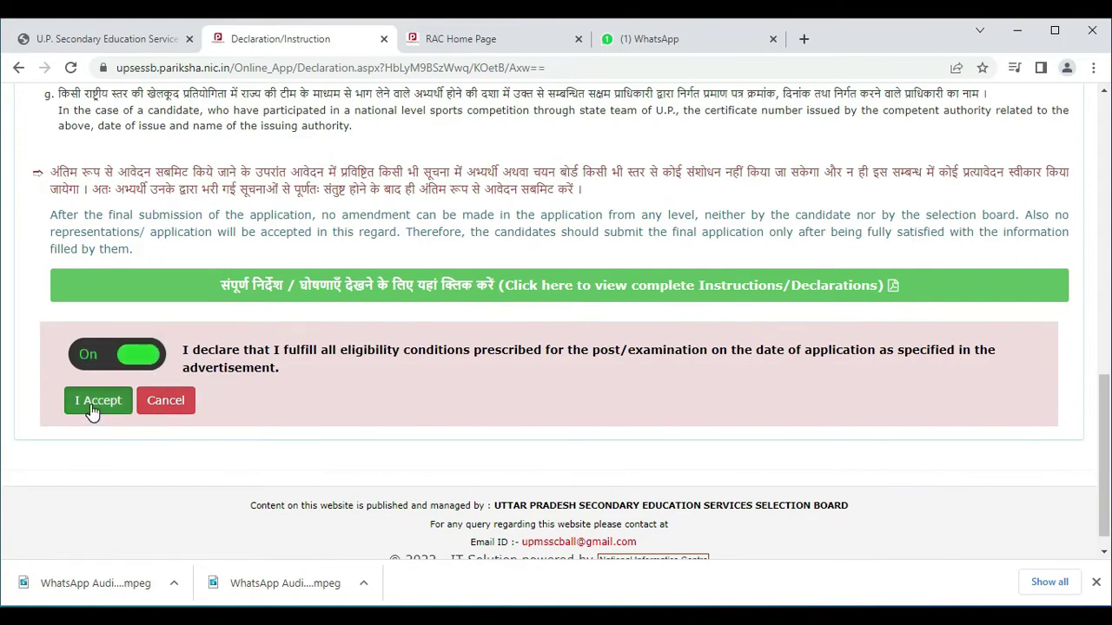
left_click(95, 403)
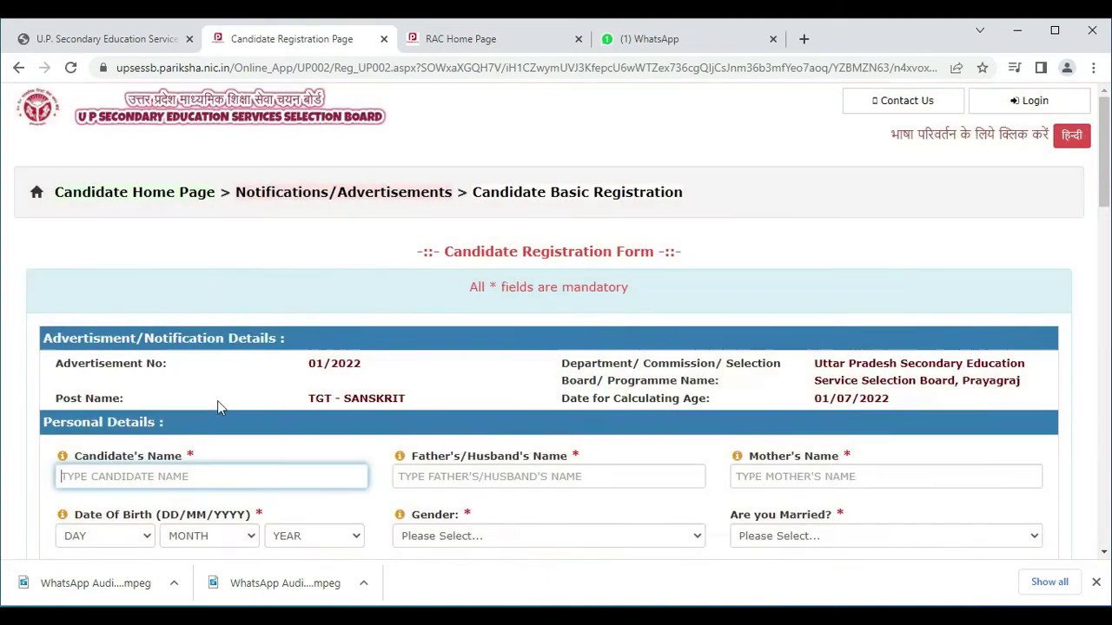
scroll(280, 409, "down", 2)
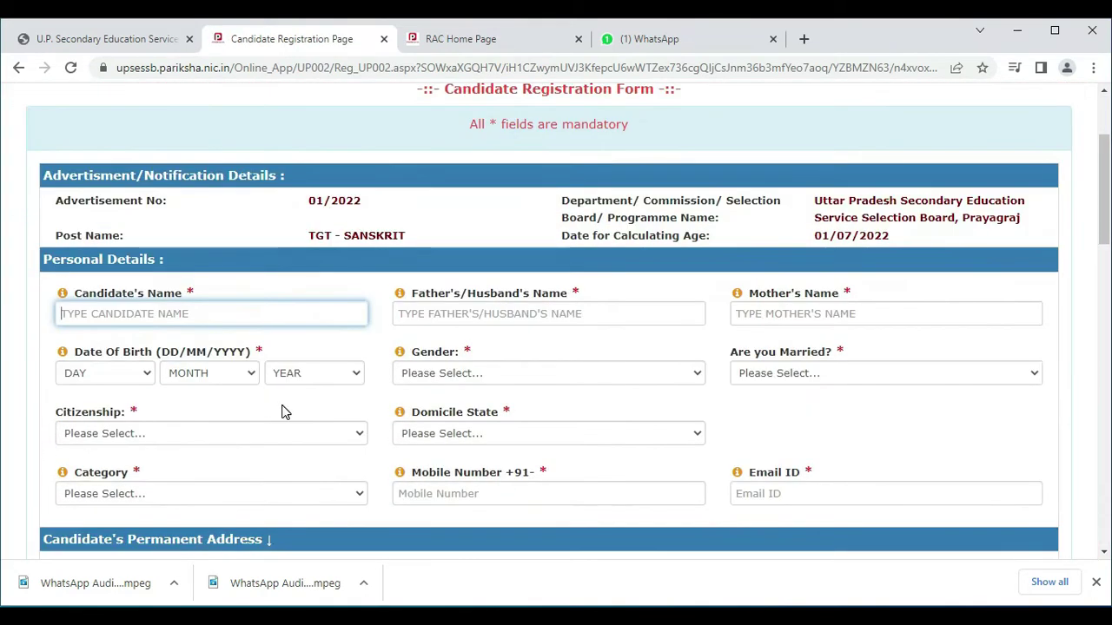
left_click_drag(308, 235, 408, 241)
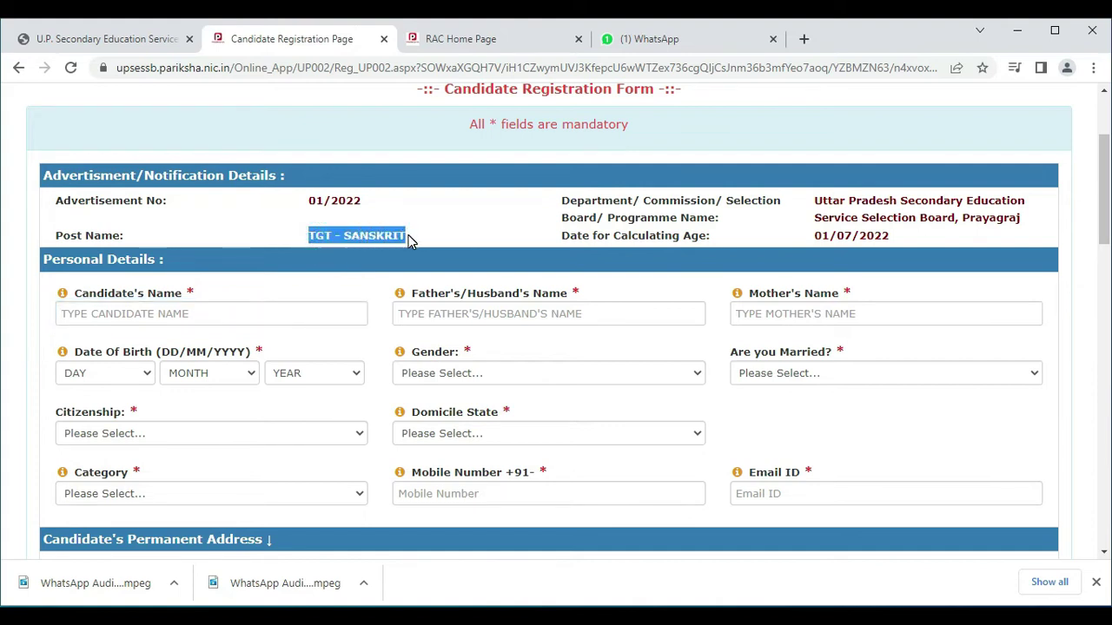
left_click(439, 250)
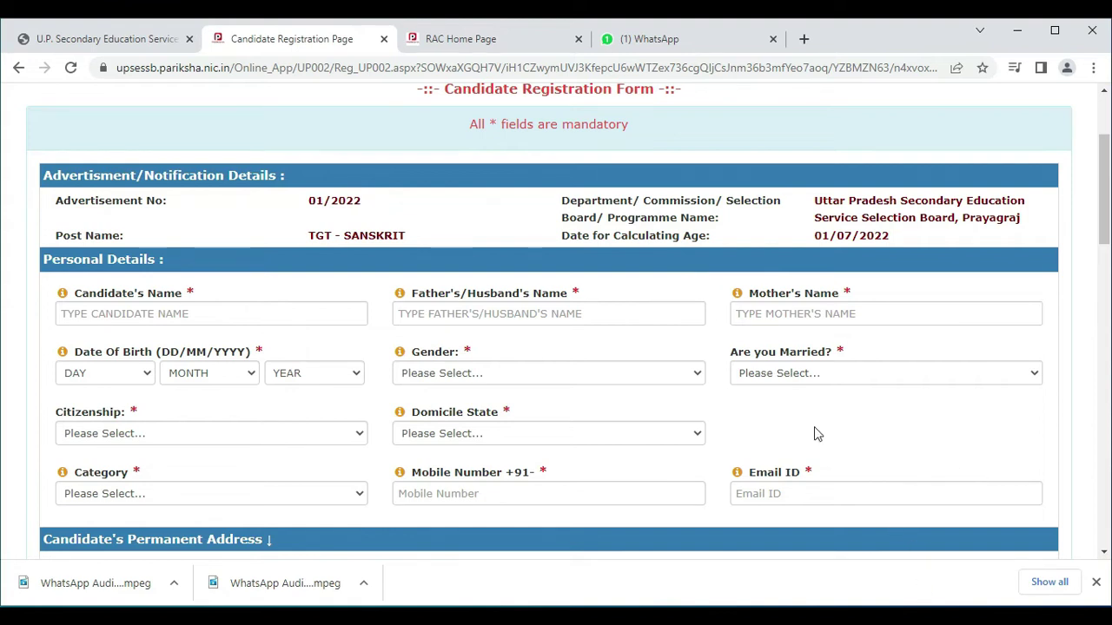
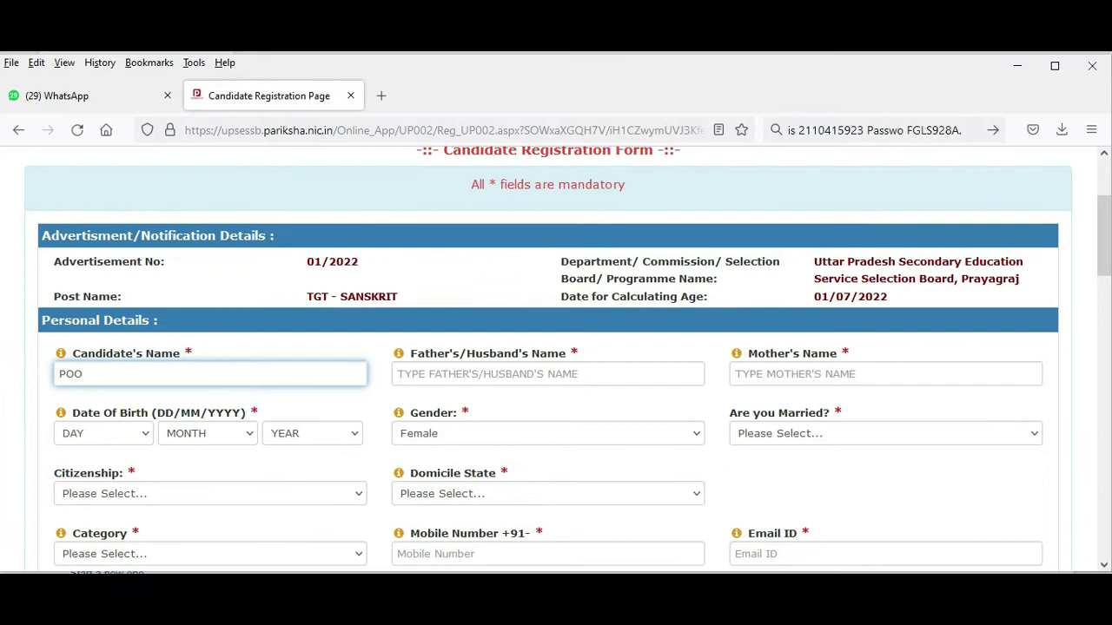
Enter the candidate's, father's and mother's names in the name fields.
key("Tab")
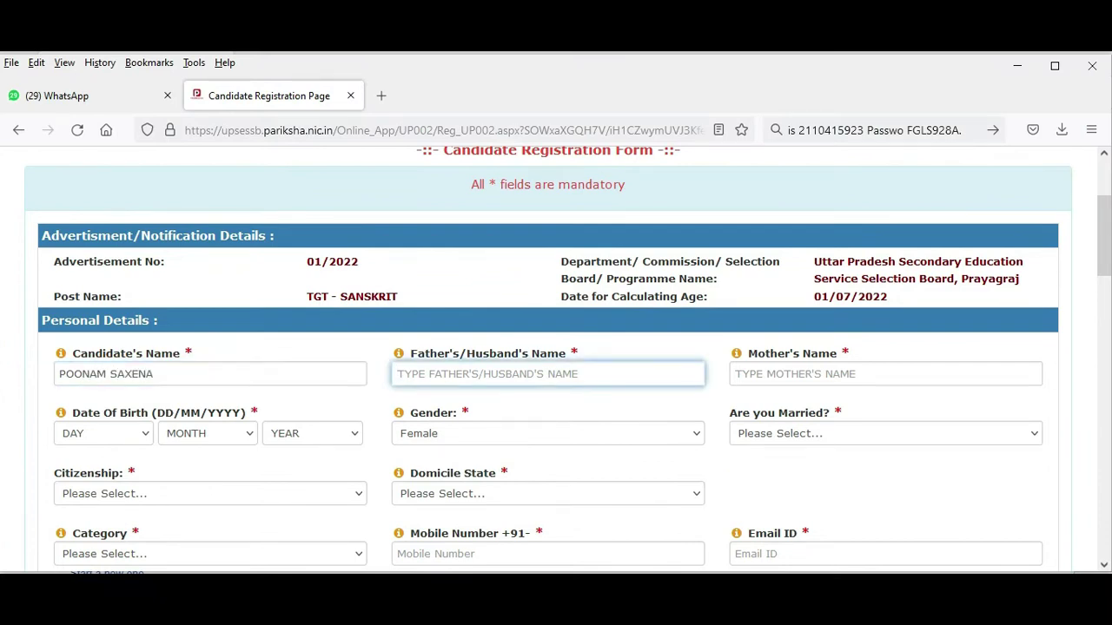
type("ASHOK")
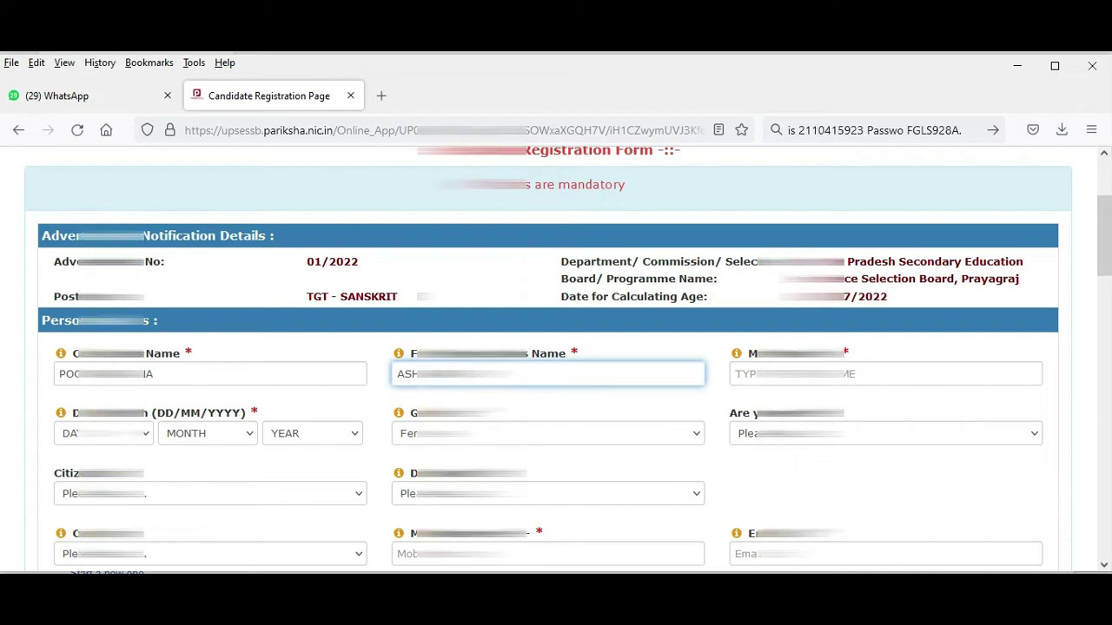
left_click(885, 374)
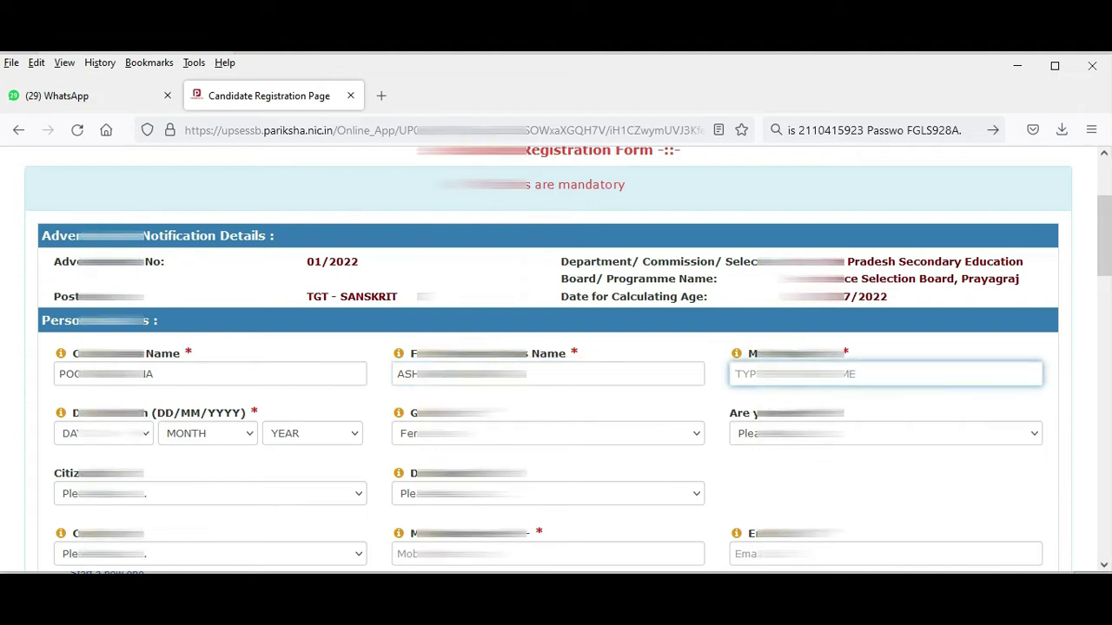
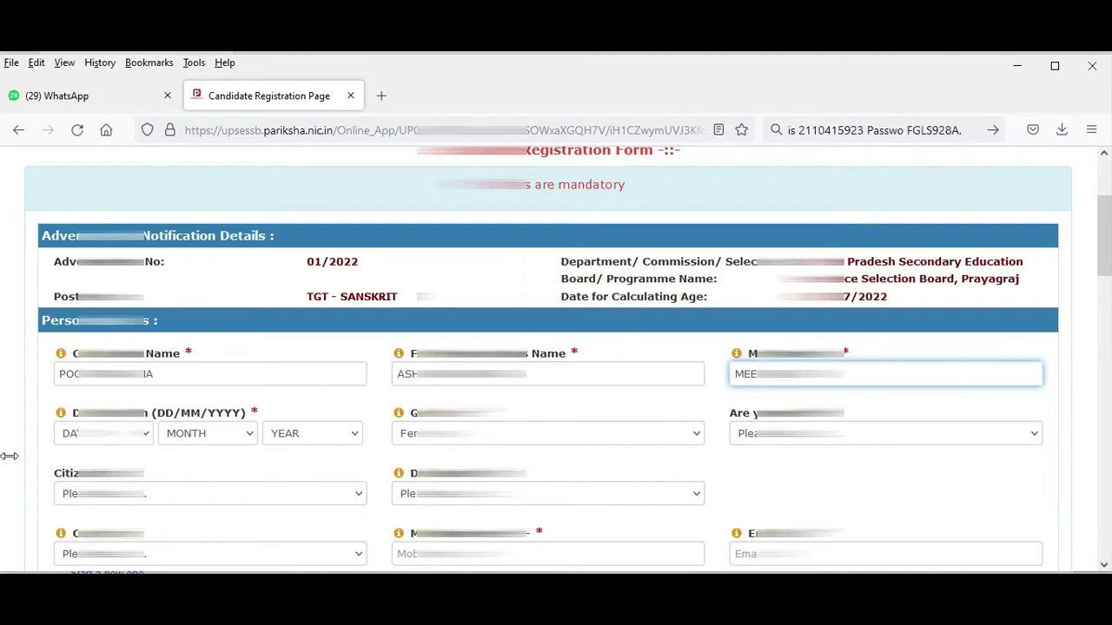
Set birth date 05 Nov 1982, keep gender Female, and married status No.
left_click(102, 434)
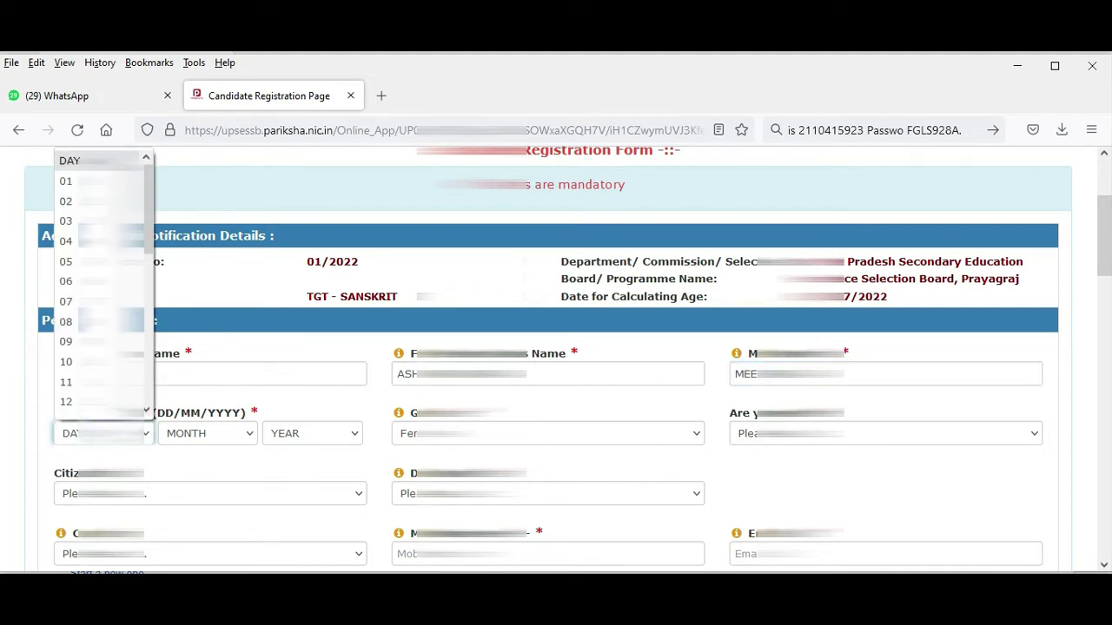
left_click(66, 262)
left_click(203, 434)
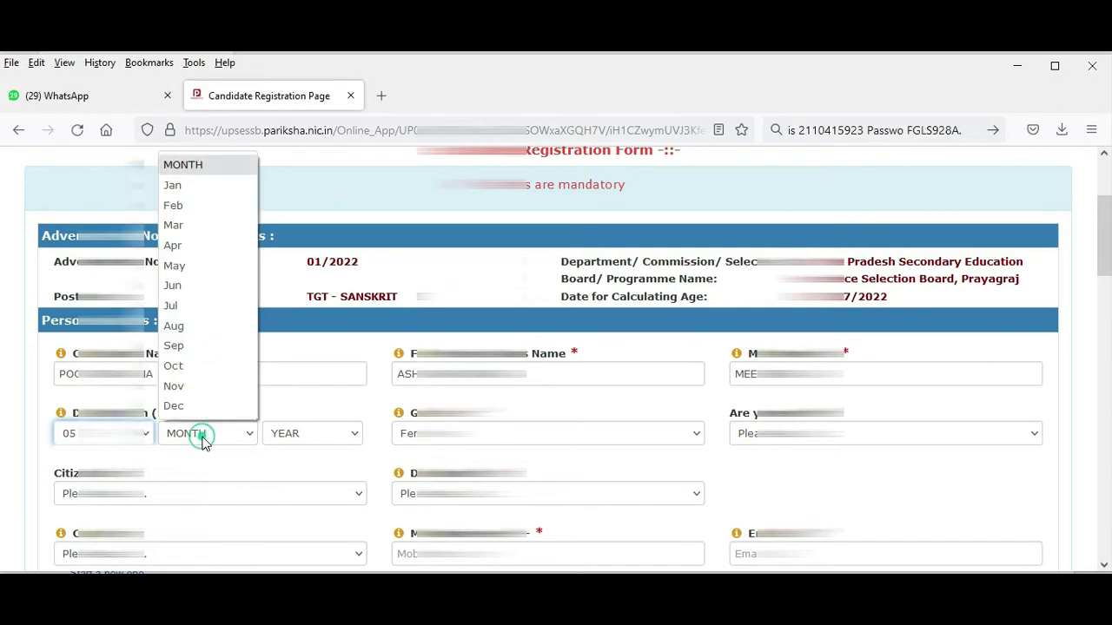
left_click(196, 386)
left_click(309, 437)
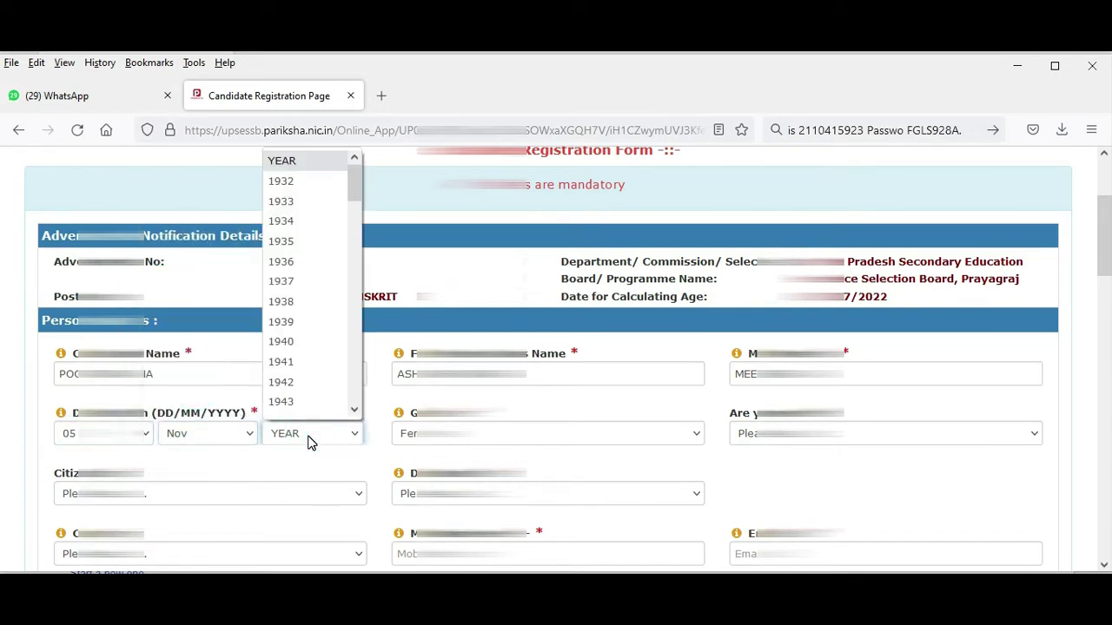
type("1982")
key("Return")
left_click(500, 434)
left_click(479, 428)
left_click(743, 432)
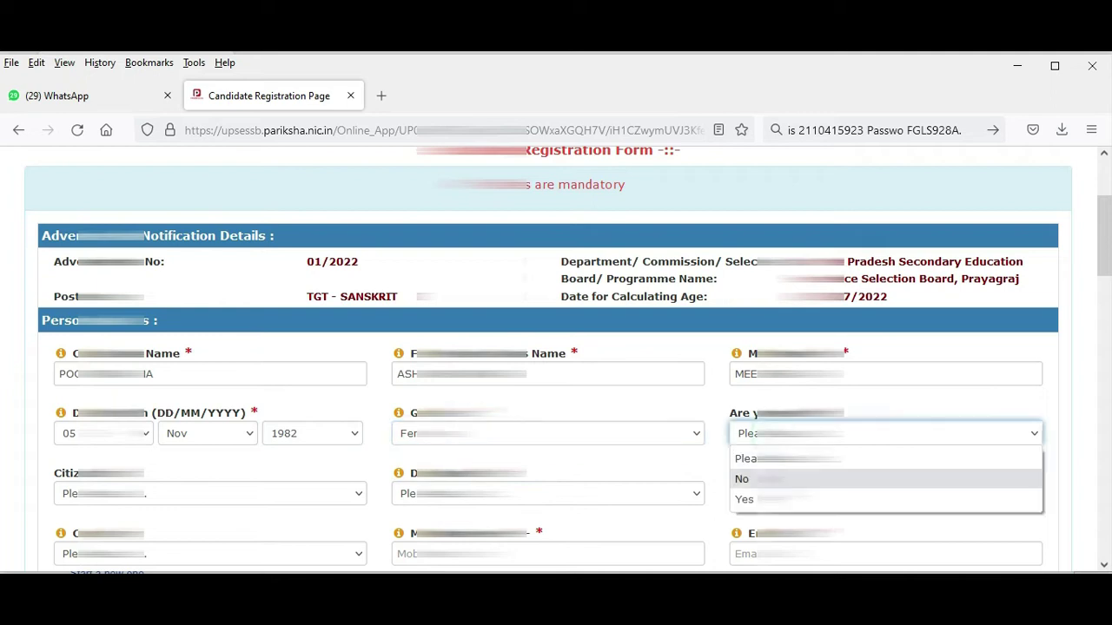
left_click(742, 478)
scroll(742, 479, "down", 2)
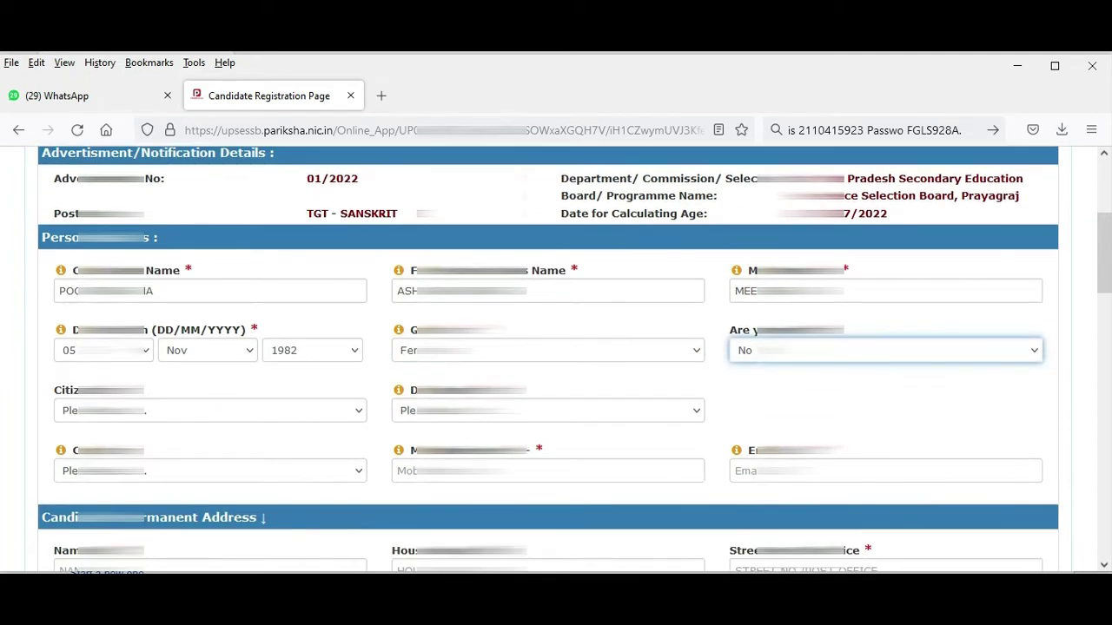
Change married status to Yes and set the citizenship answer.
left_click(782, 350)
left_click(756, 414)
left_click(782, 350)
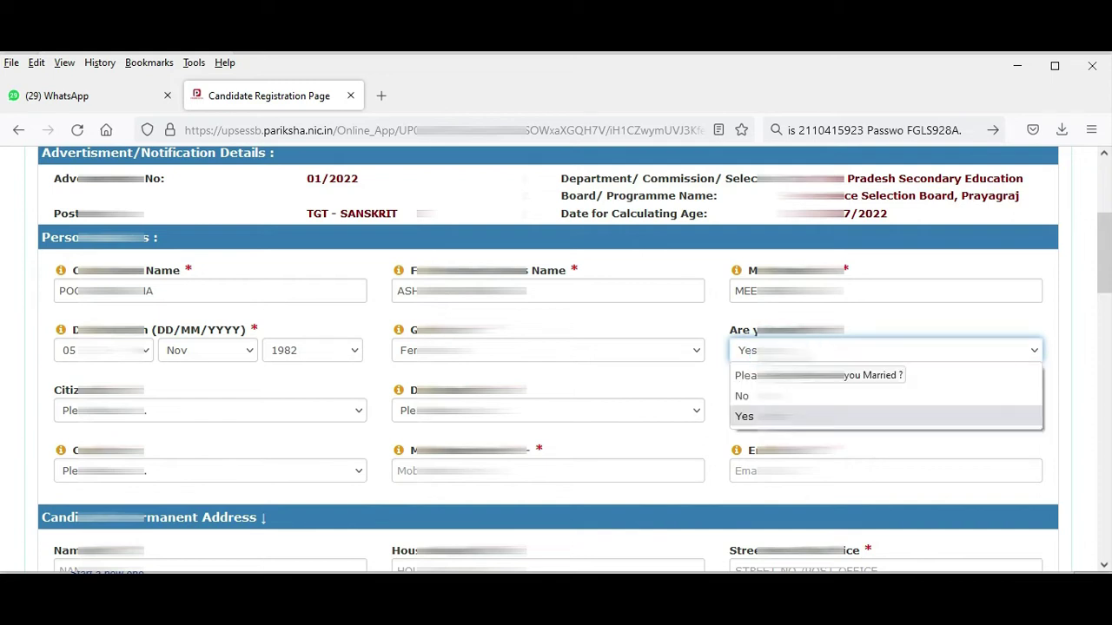
key("Escape")
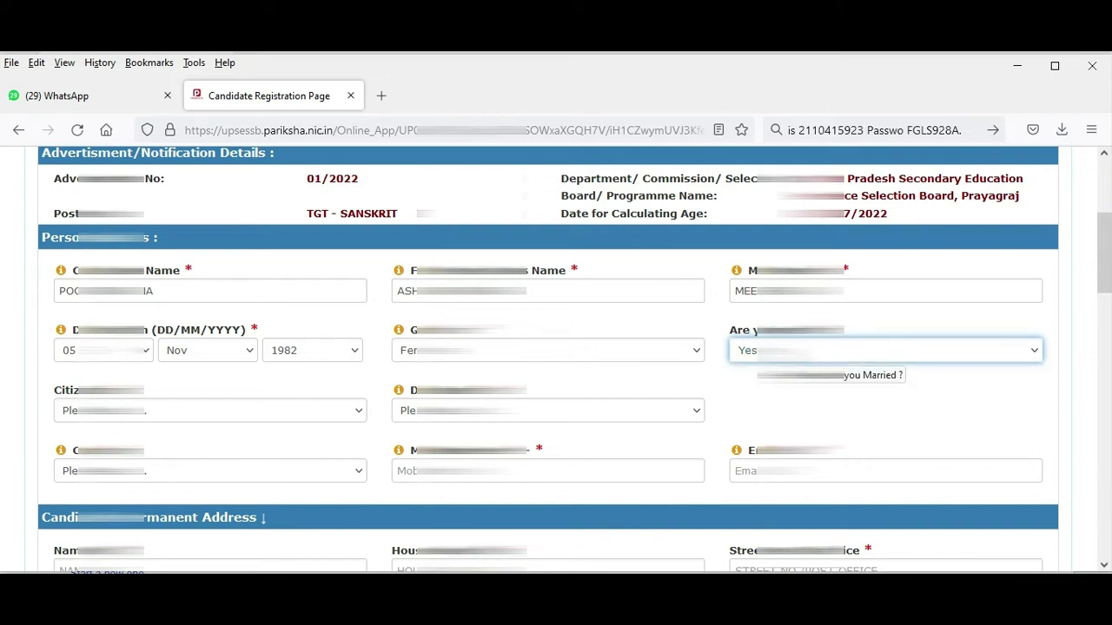
left_click(199, 467)
left_click(199, 466)
left_click(185, 406)
left_click(168, 459)
Choose the candidate's domicile state from the state list.
left_click(404, 412)
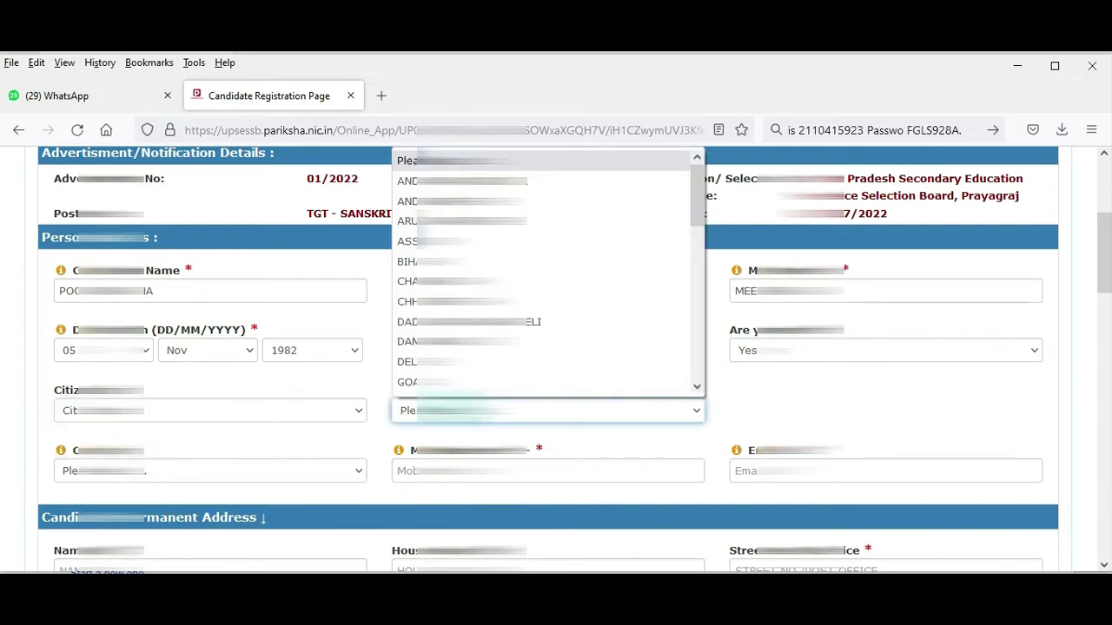
scroll(556, 356, "down", 4)
scroll(556, 356, "up", 3)
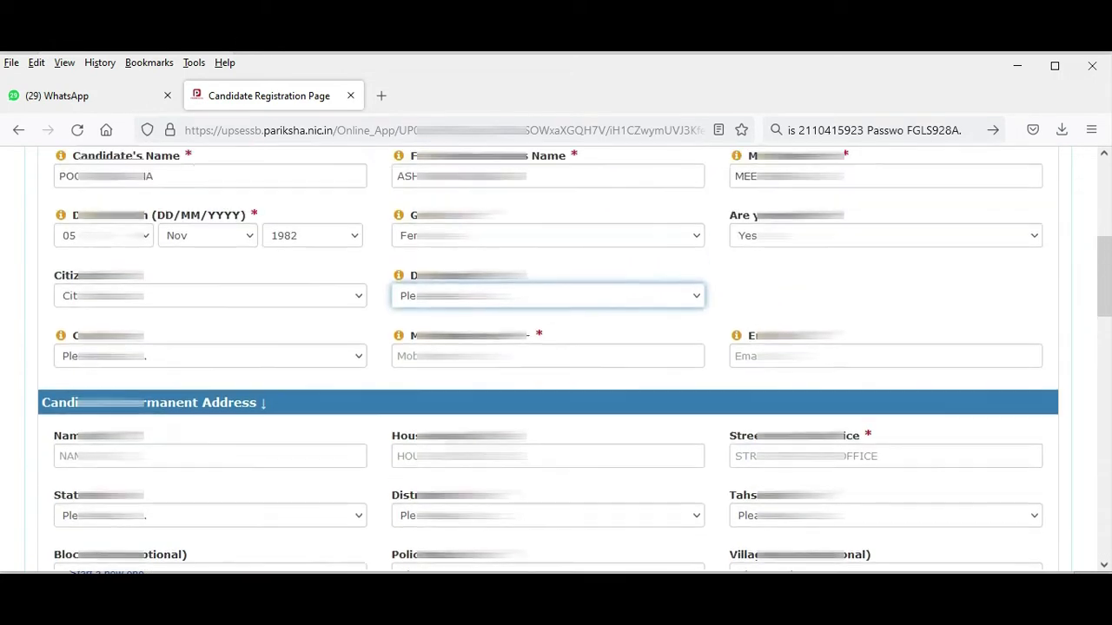
left_click(547, 328)
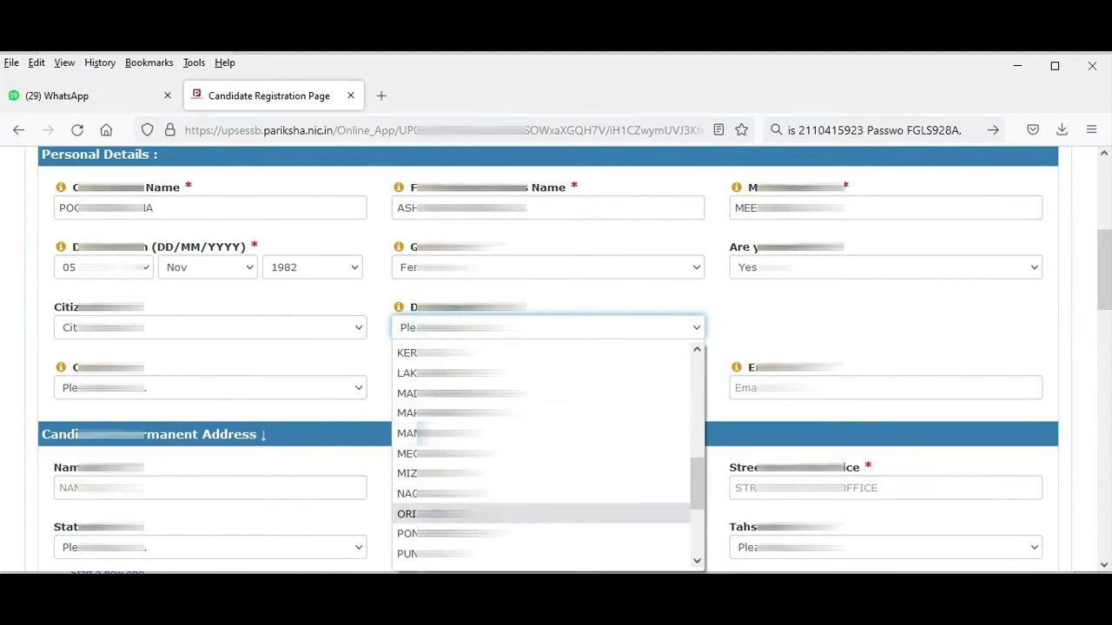
scroll(539, 473, "up", 6)
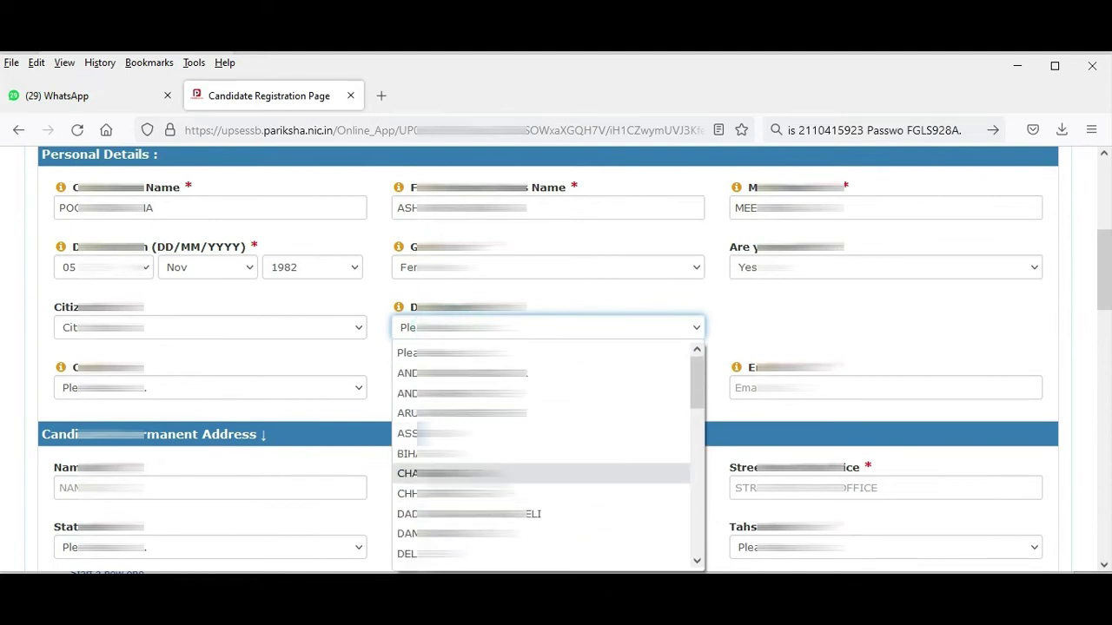
scroll(539, 486, "down", 8)
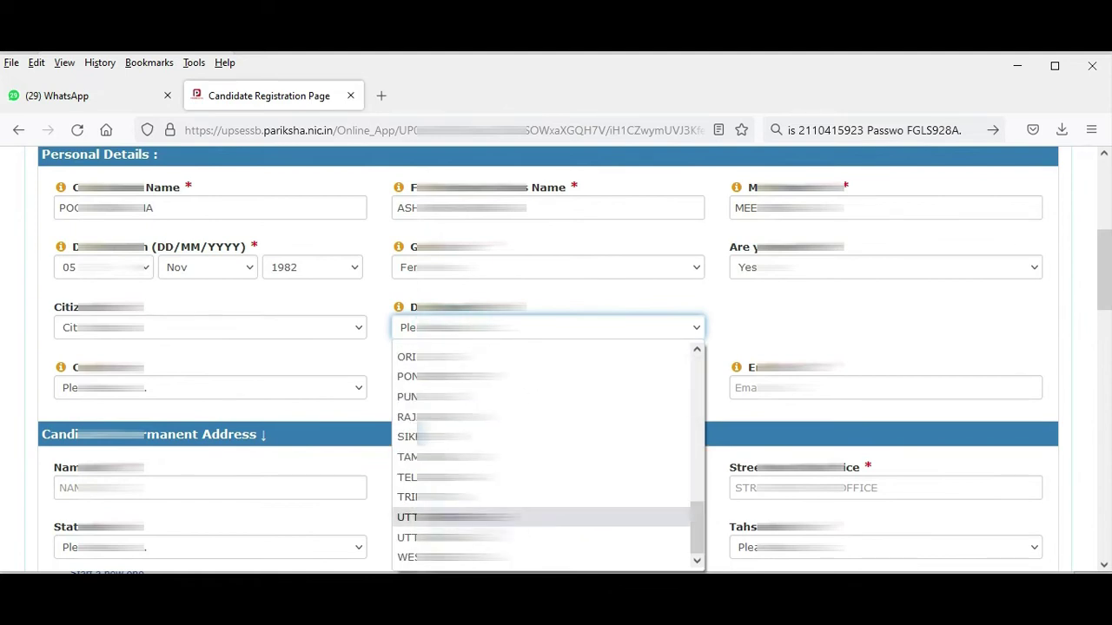
left_click(539, 513)
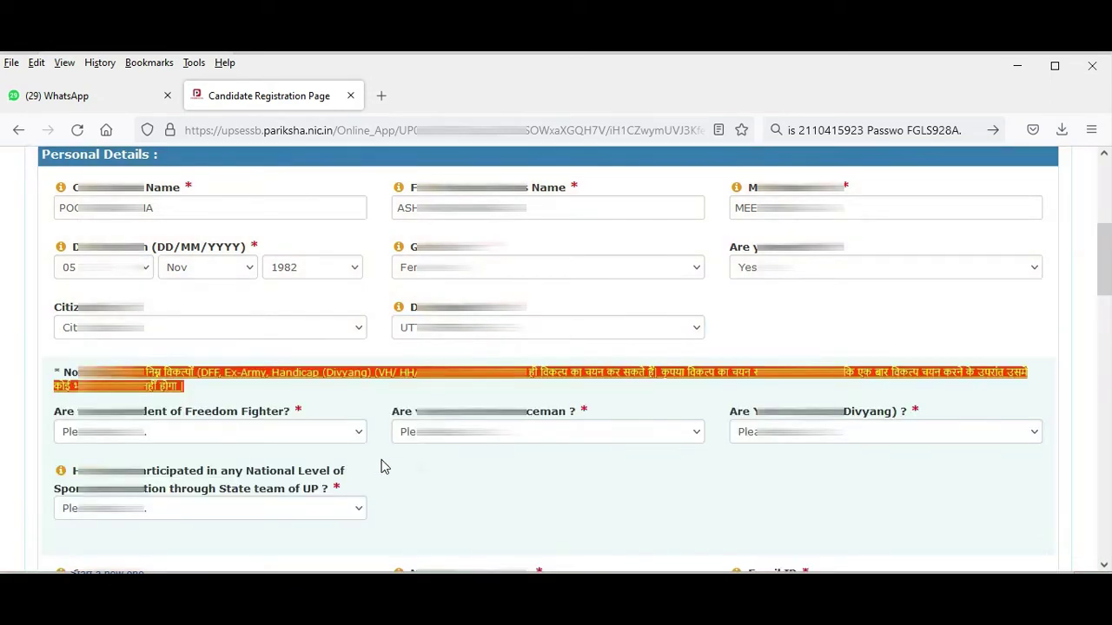
Answer No to the freedom fighter, ex-serviceman, Divyang and sports questions.
left_click(295, 439)
left_click(291, 478)
left_click(417, 432)
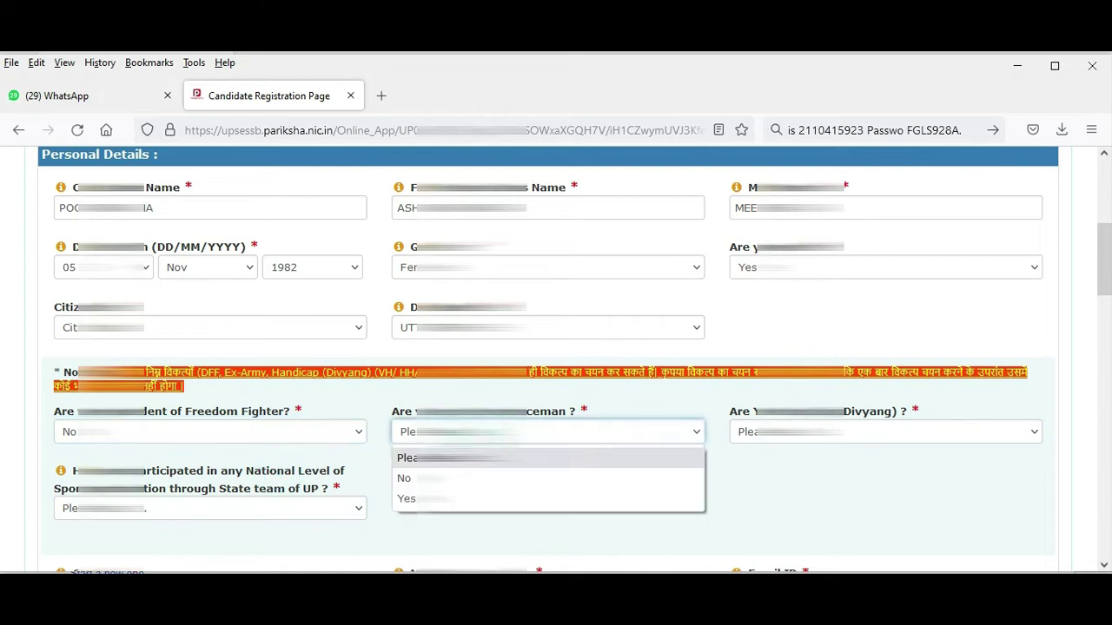
left_click(417, 477)
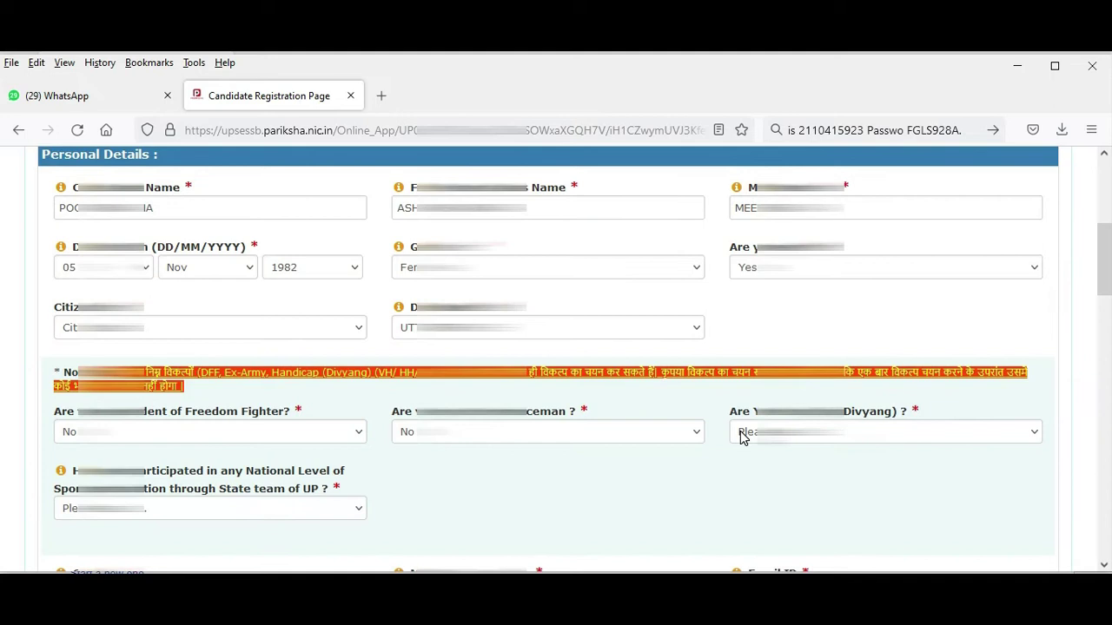
left_click(743, 437)
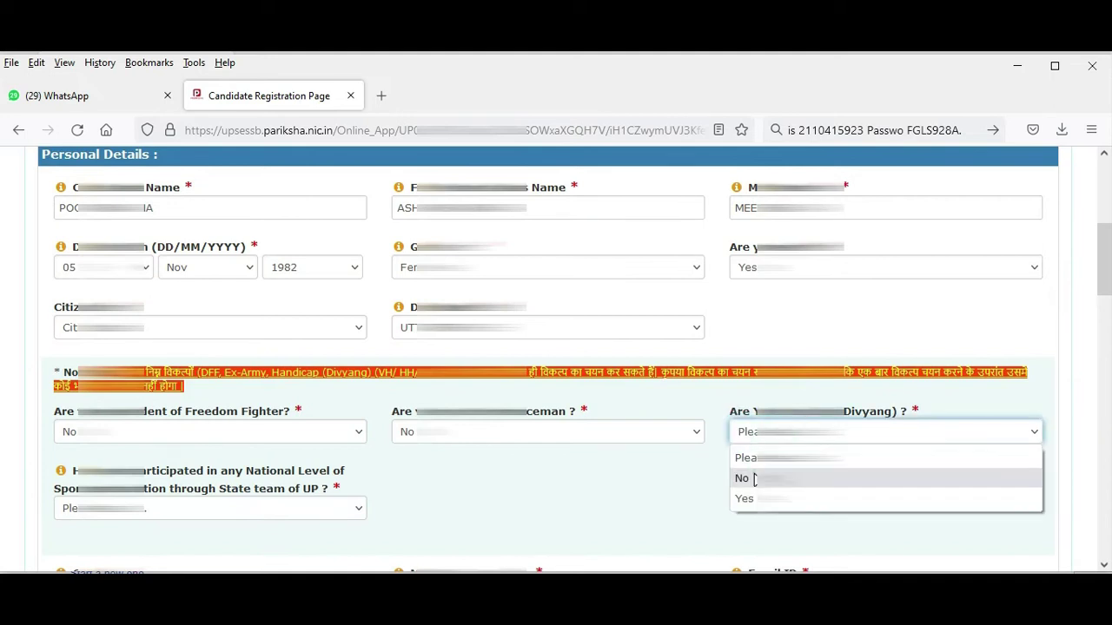
left_click(743, 477)
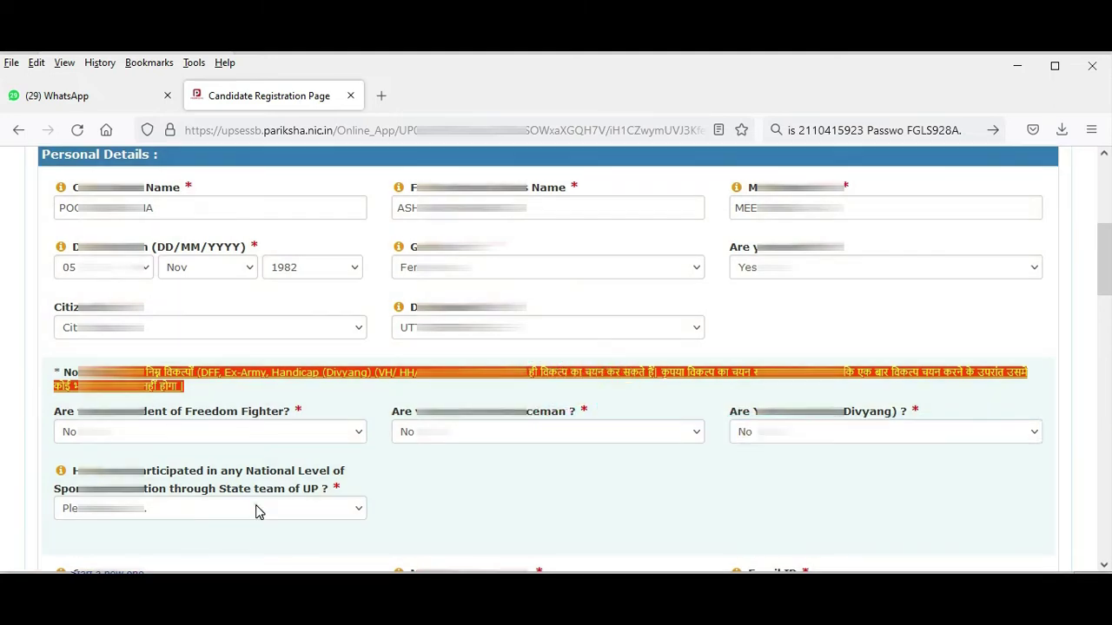
left_click(256, 508)
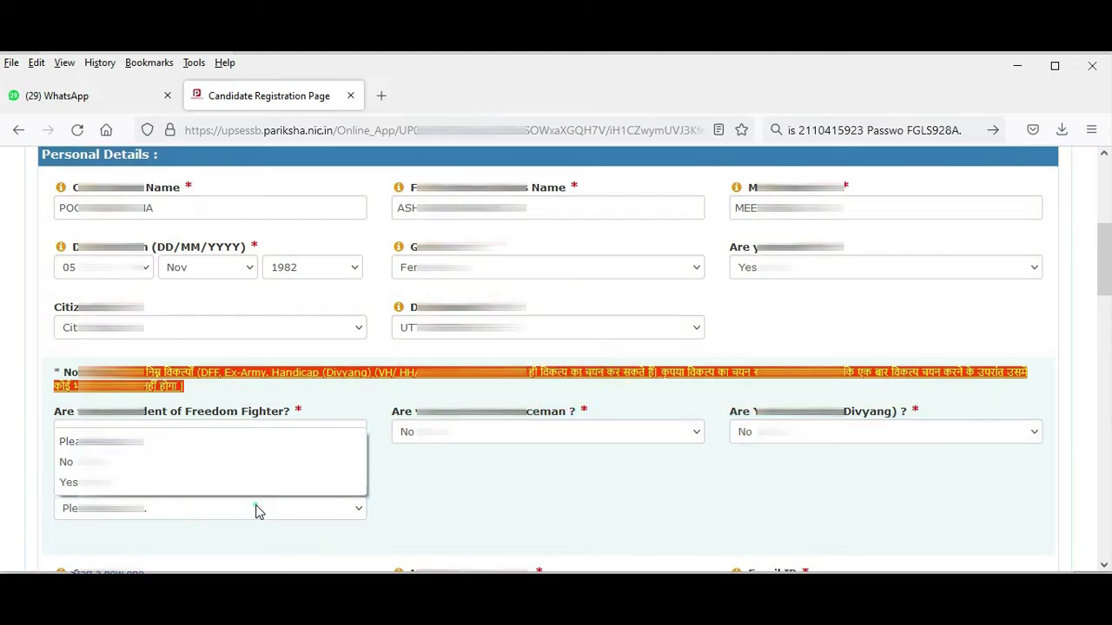
left_click(259, 464)
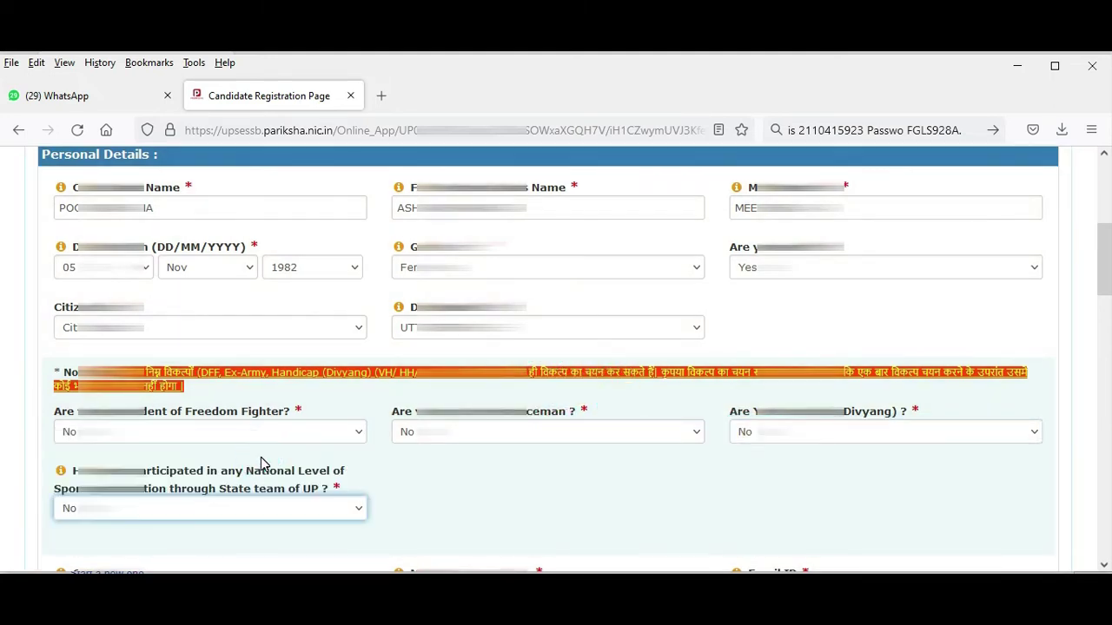
scroll(534, 517, "down", 2)
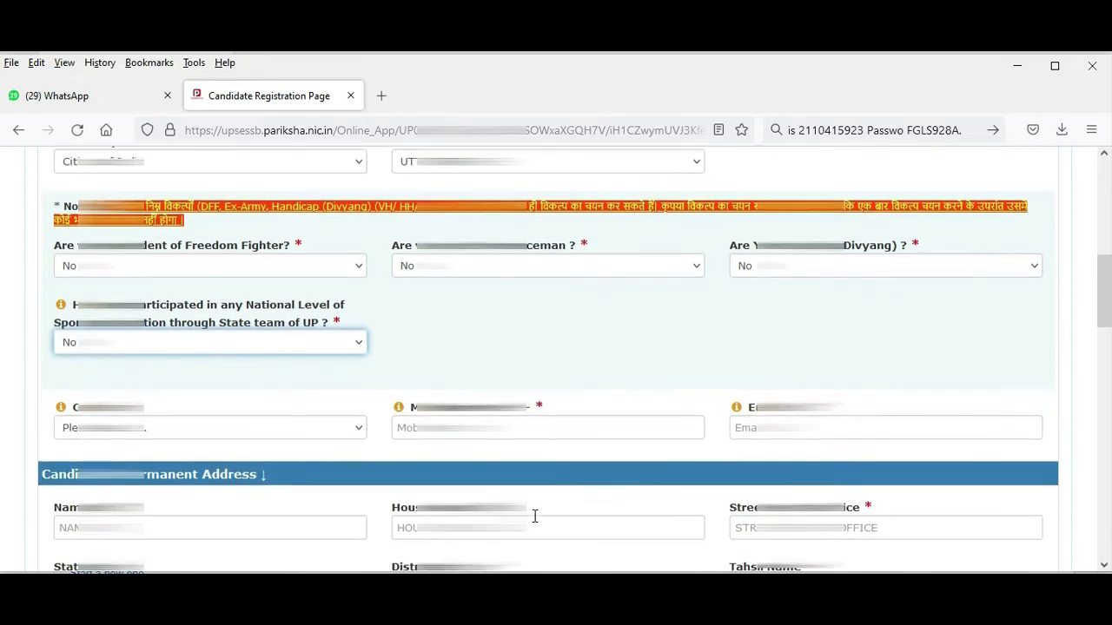
Choose GEN category, No for EWS with the alert acknowledged, and married status No.
left_click(344, 432)
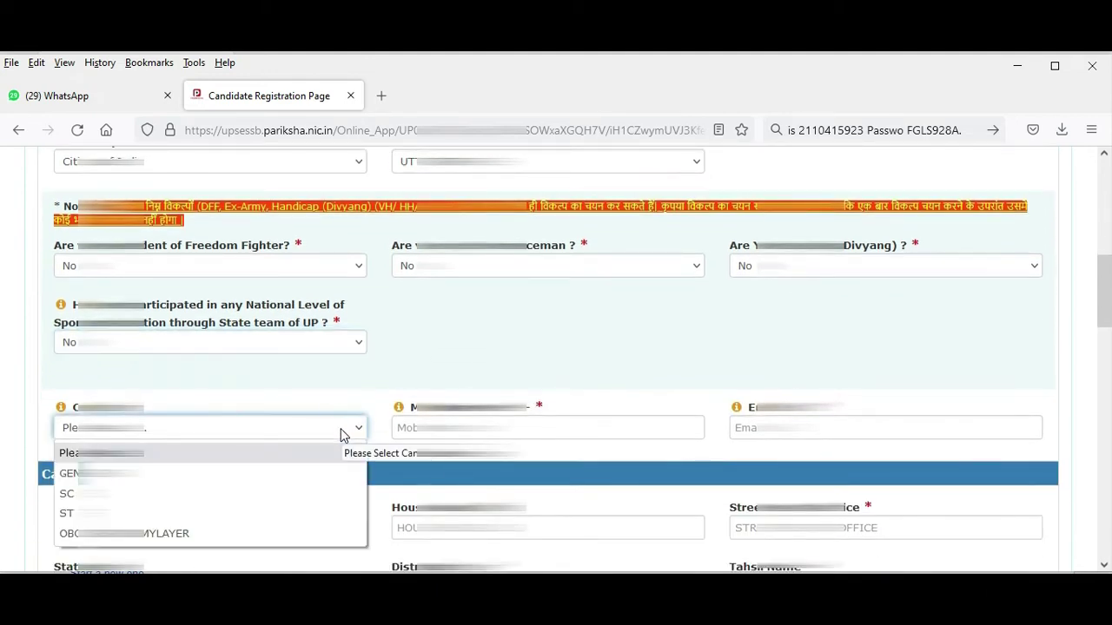
left_click(335, 476)
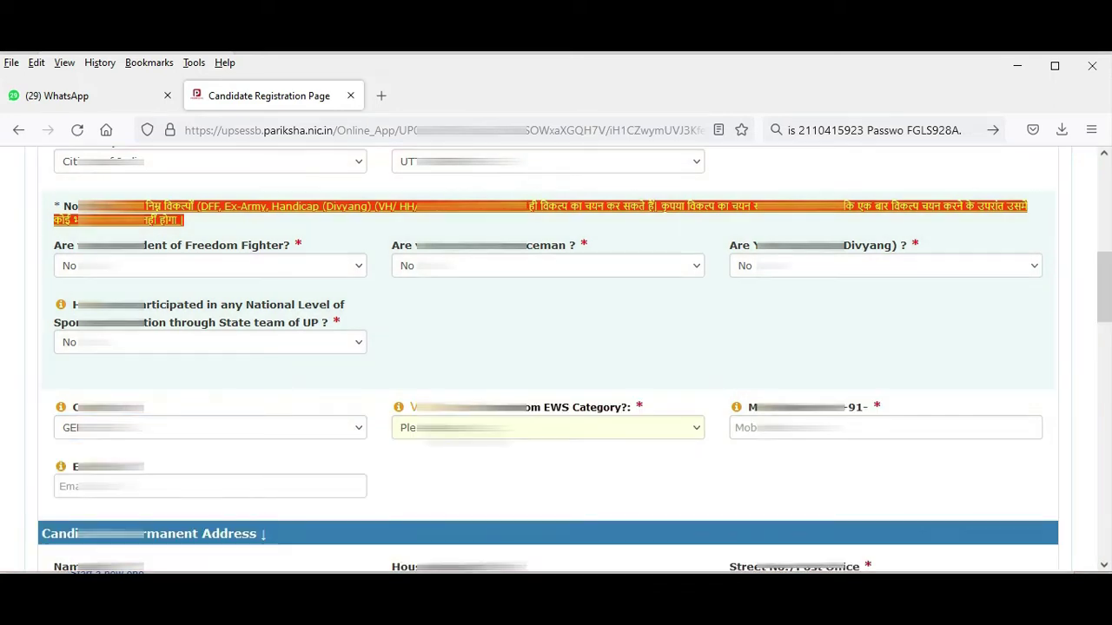
left_click(547, 427)
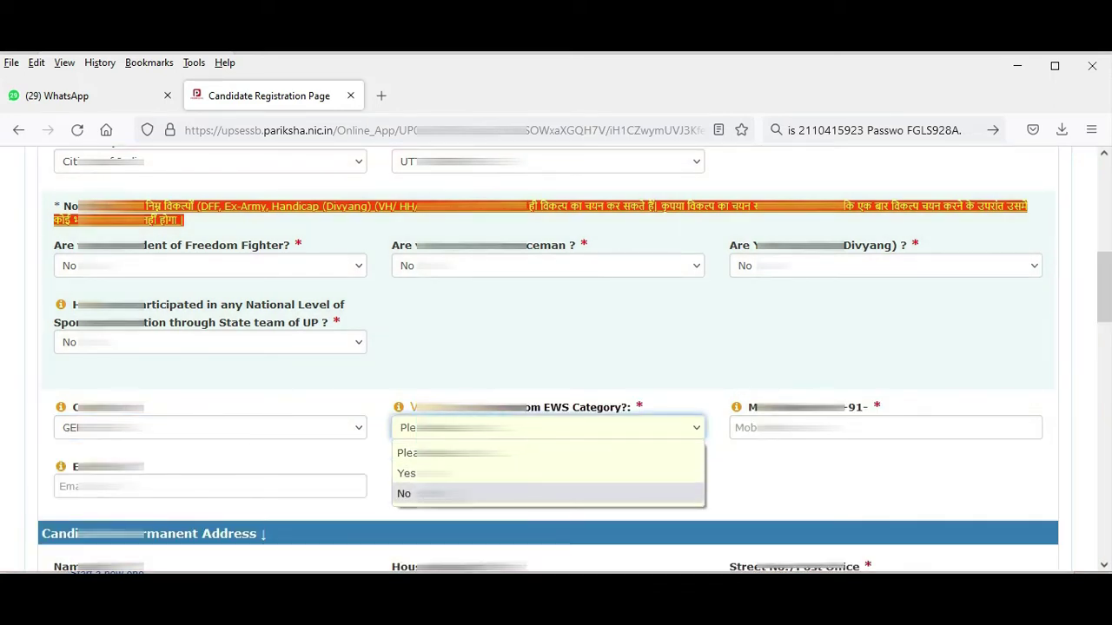
left_click(415, 492)
left_click(694, 425)
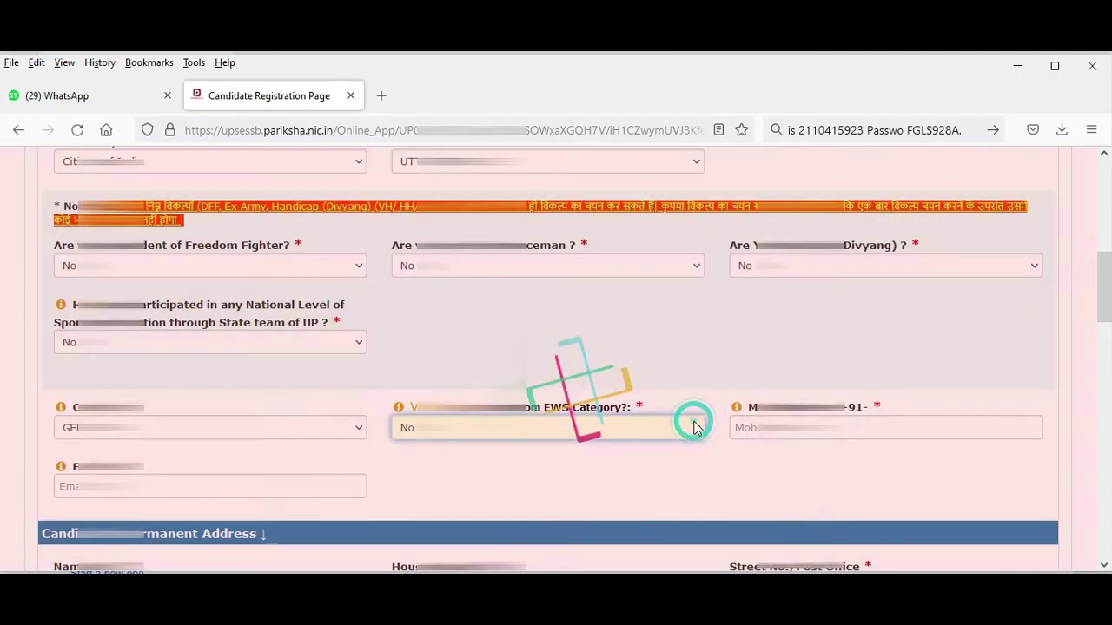
scroll(555, 362, "up", 2)
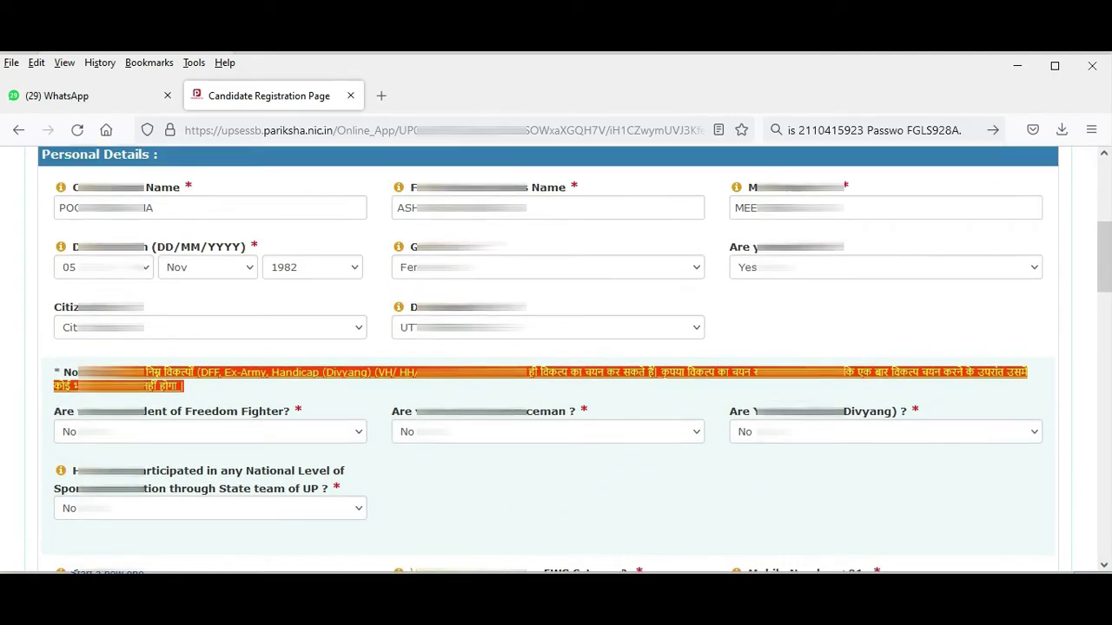
left_click(751, 275)
left_click(740, 316)
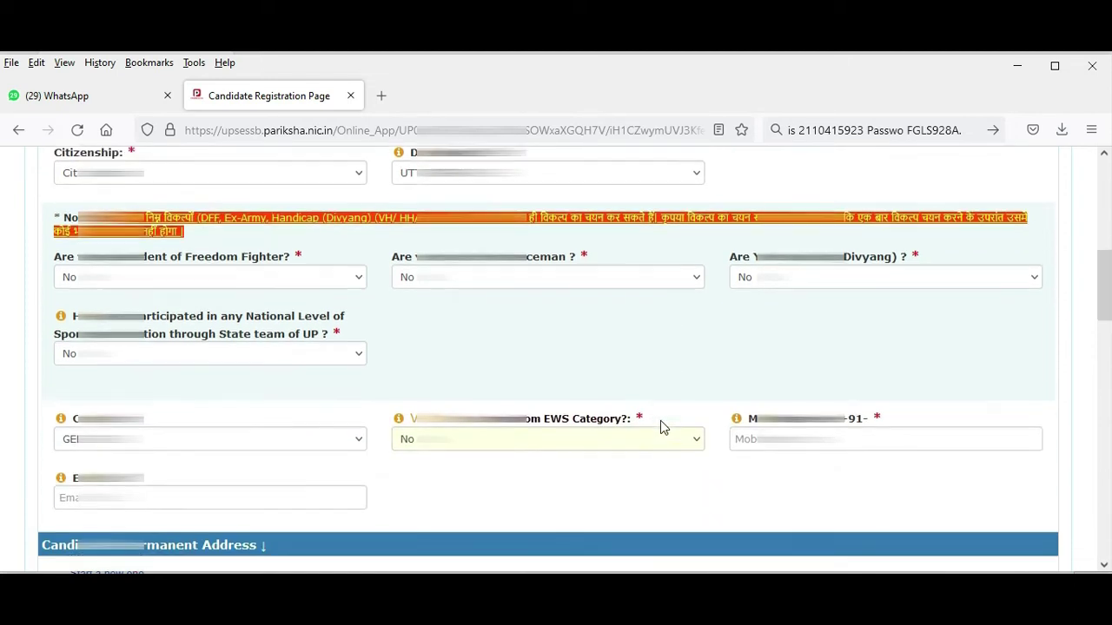
Enter the candidate's mobile number and e-mail address.
scroll(660, 420, "down", 2)
left_click(737, 345)
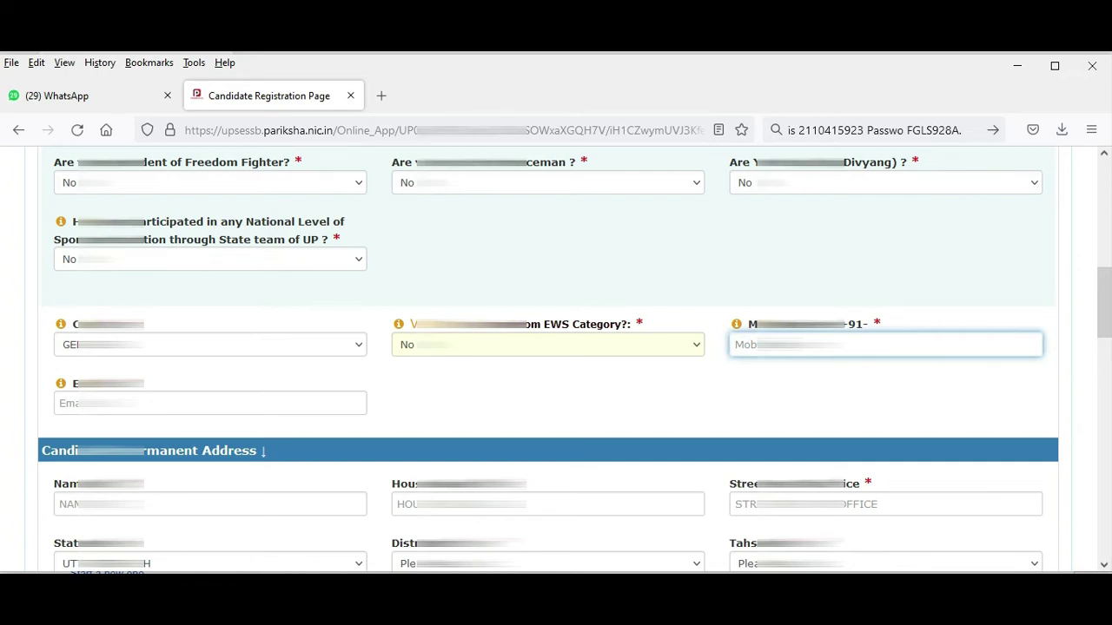
type("976")
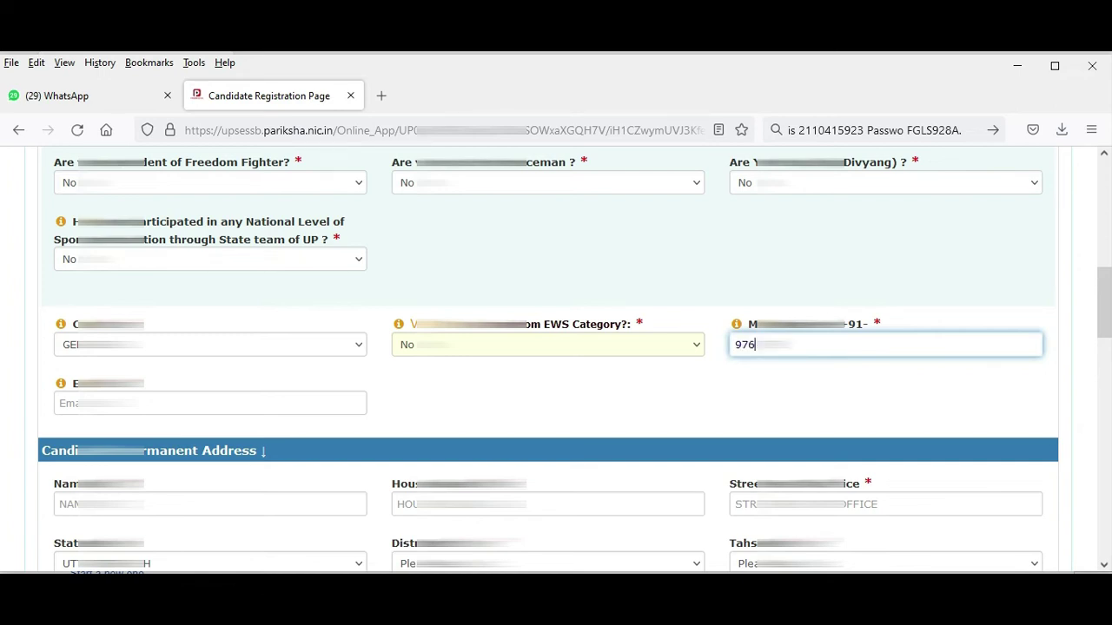
type("012")
left_click(283, 404)
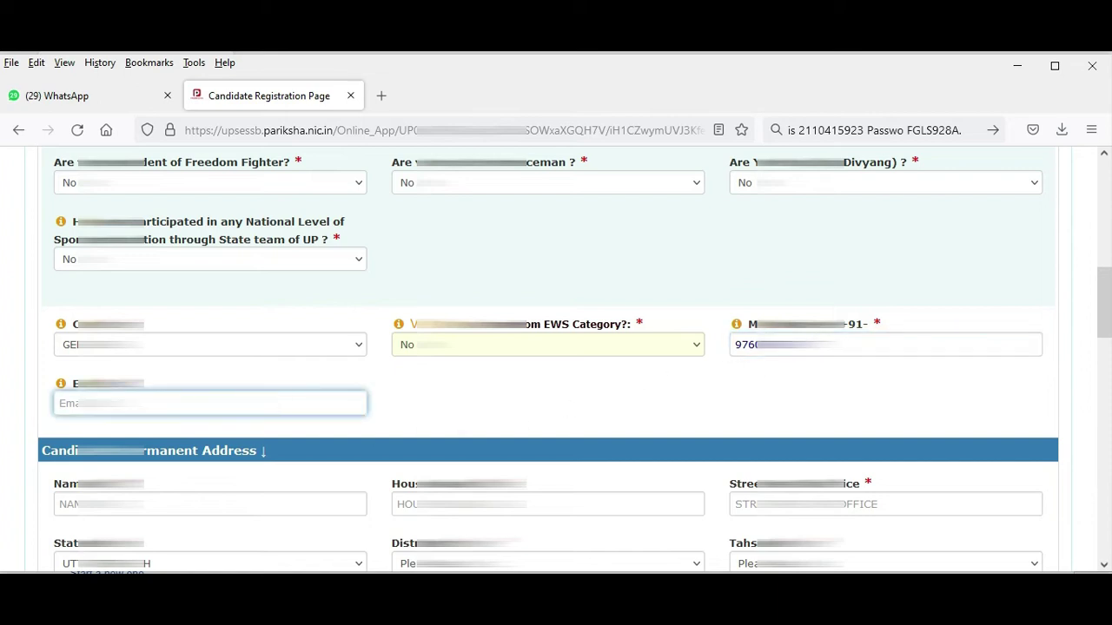
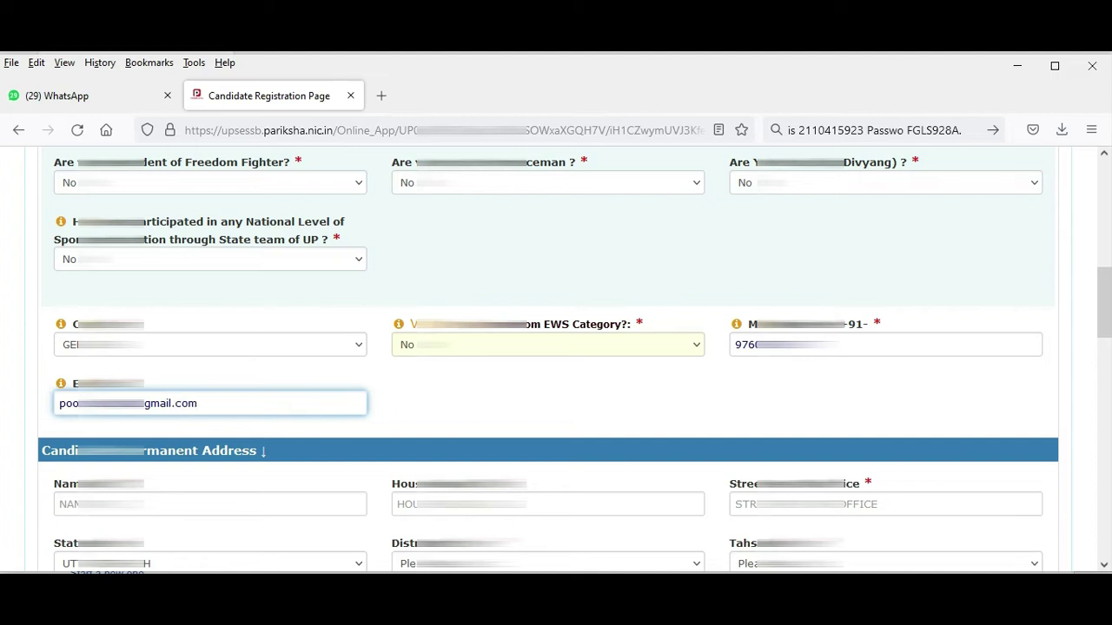
scroll(264, 494, "down", 2)
left_click(213, 422)
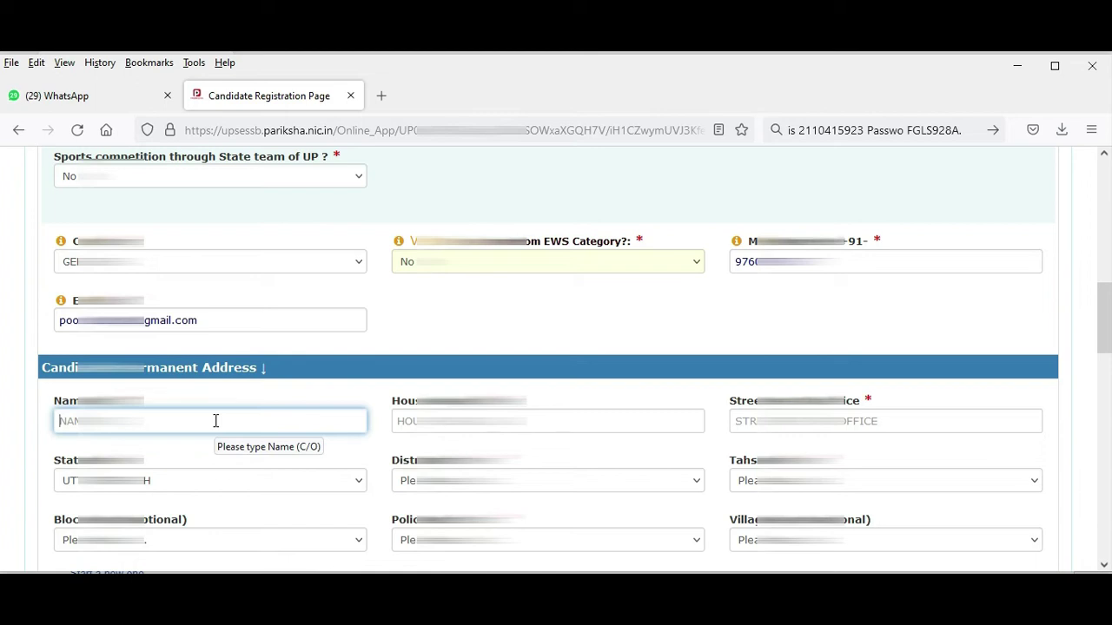
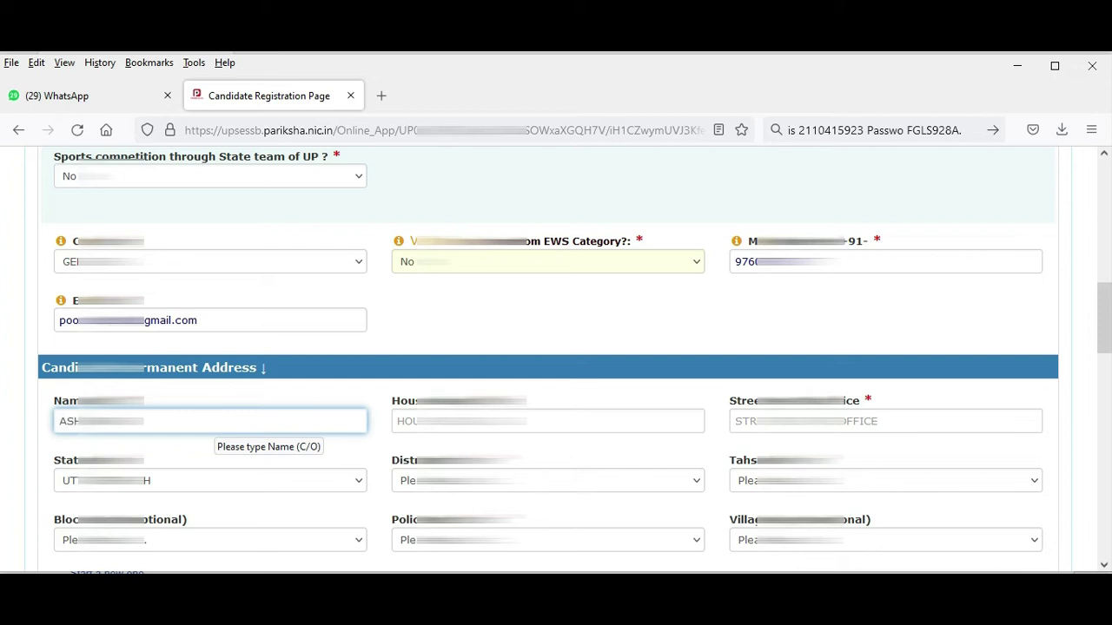
Fill the permanent address care-of name, house number and street/post office line.
key("Tab")
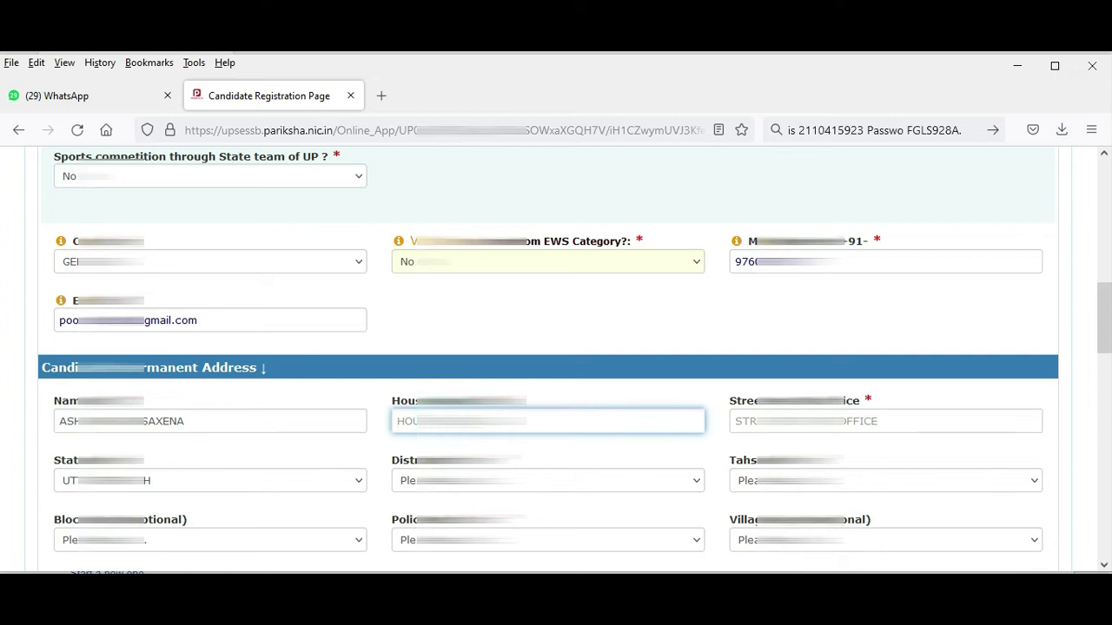
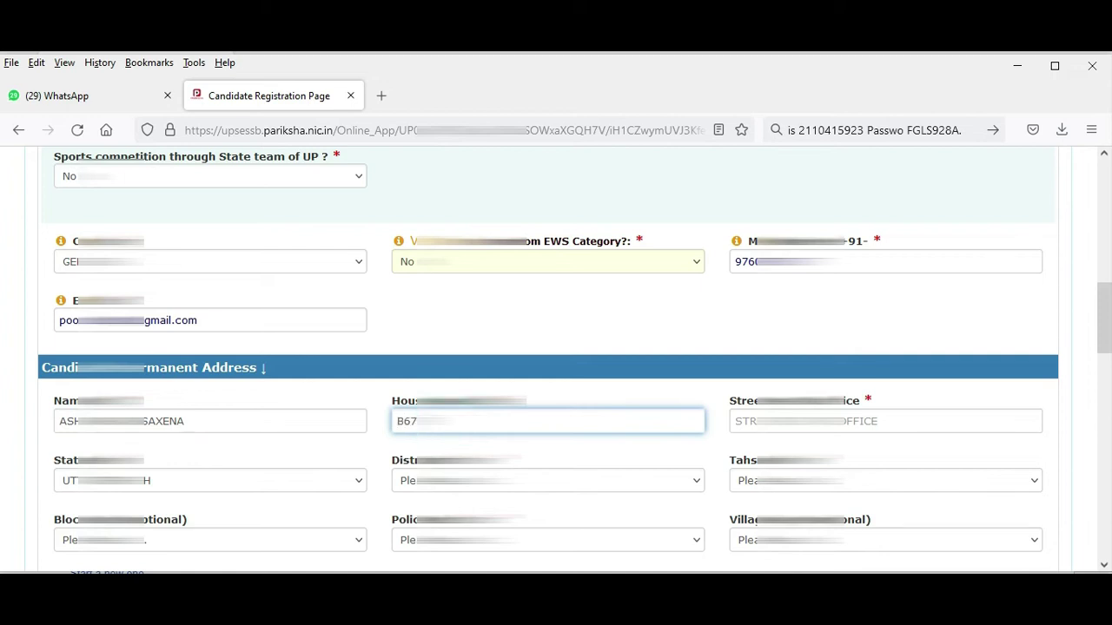
key("Tab")
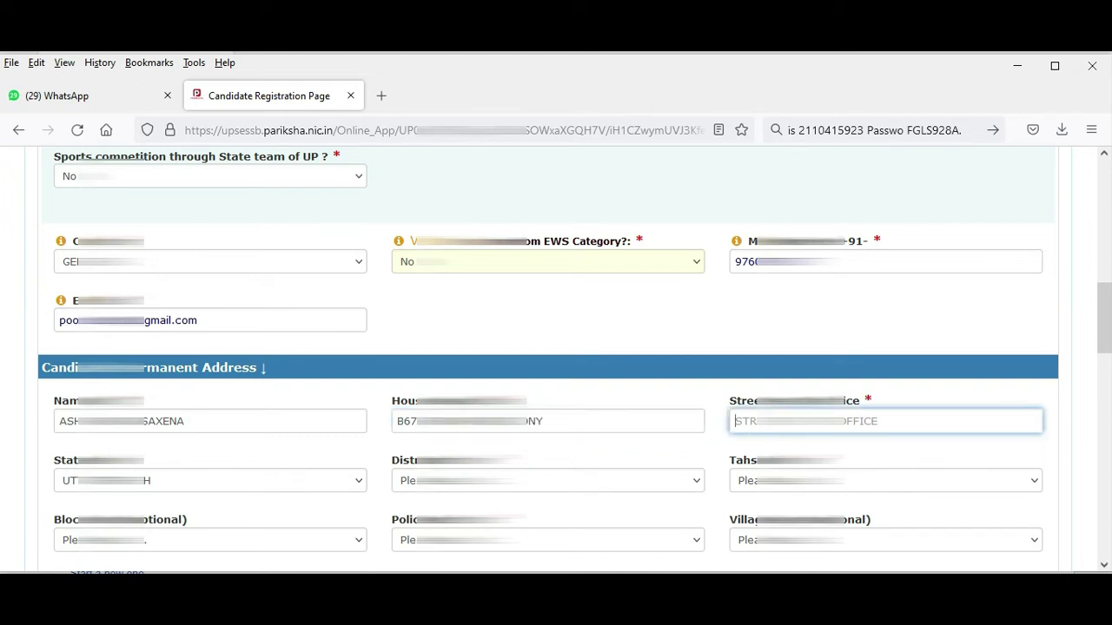
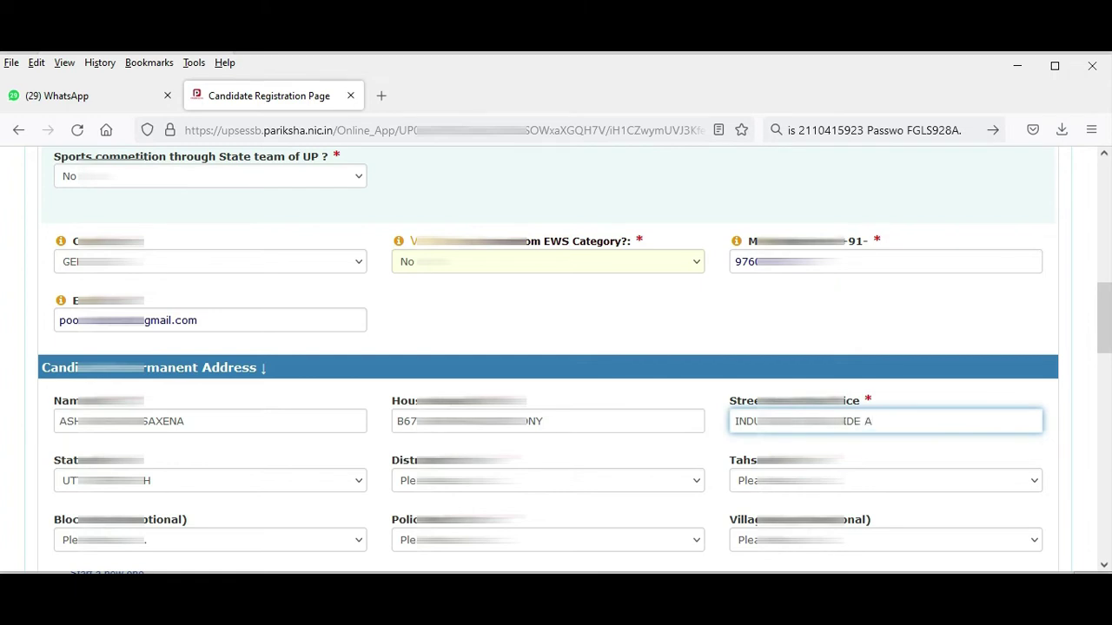
Pick the police station and village for the permanent address.
key("Tab")
key("Tab")
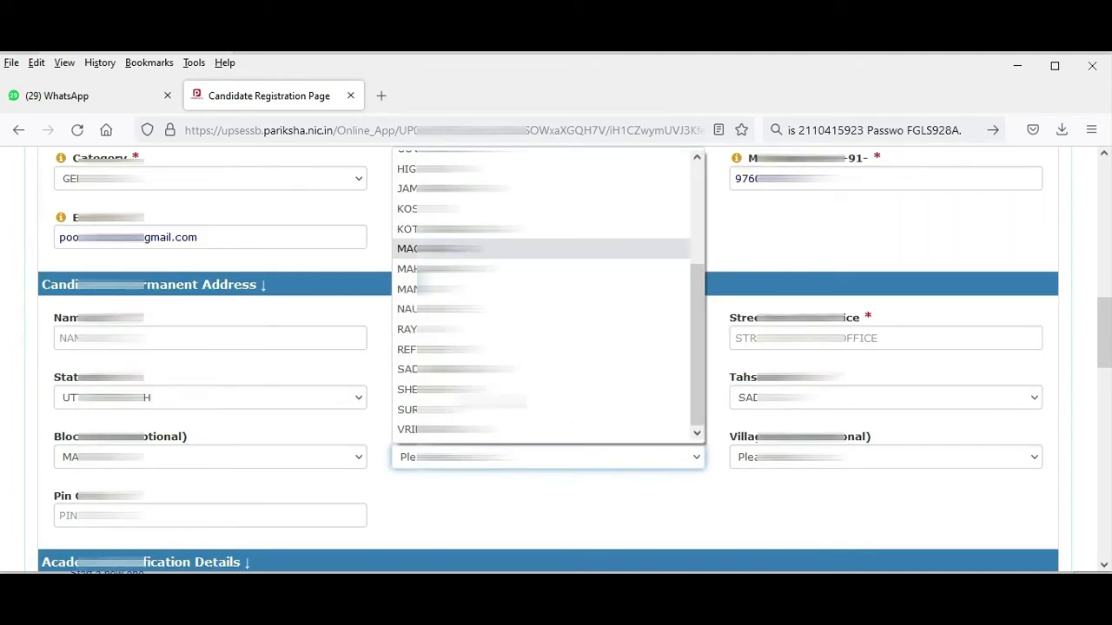
key("h")
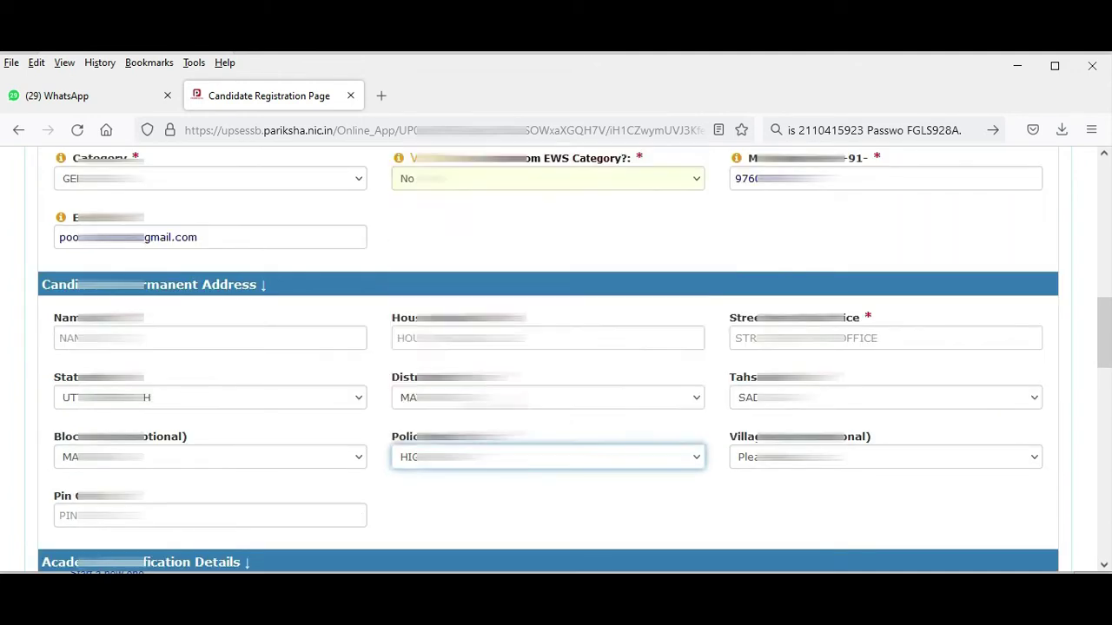
key("Return")
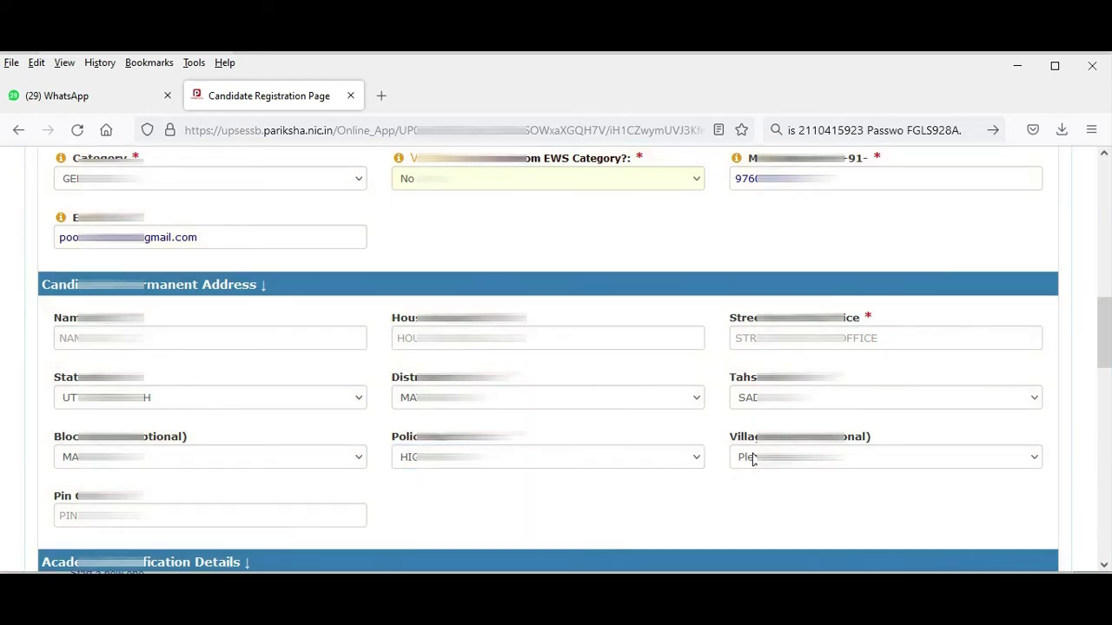
left_click(747, 457)
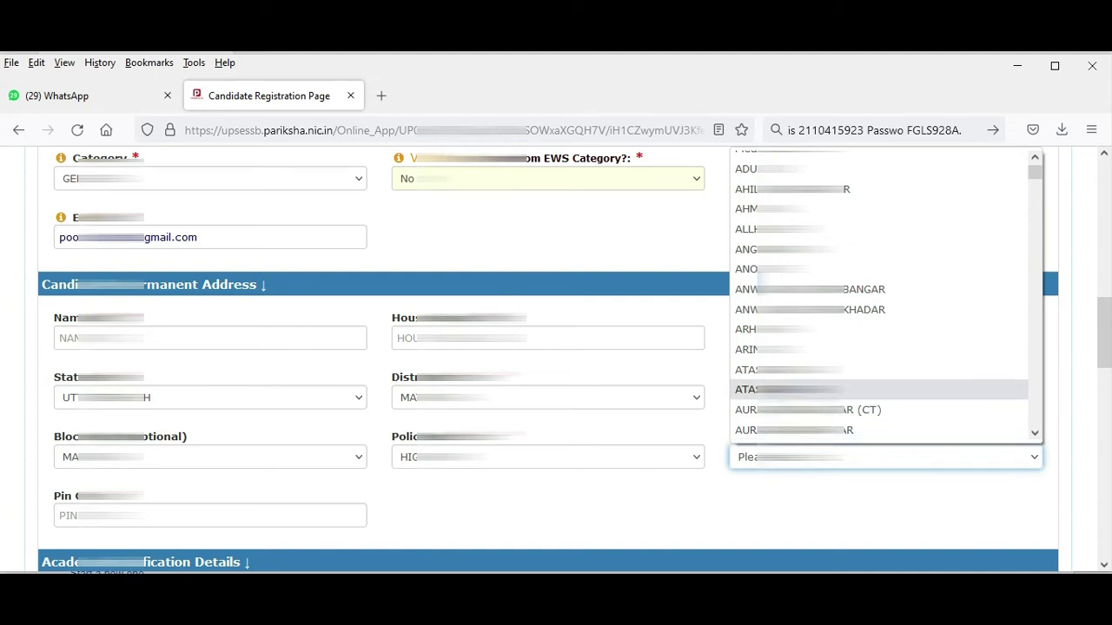
key("p")
key("Down")
key("m")
key("a")
key("t")
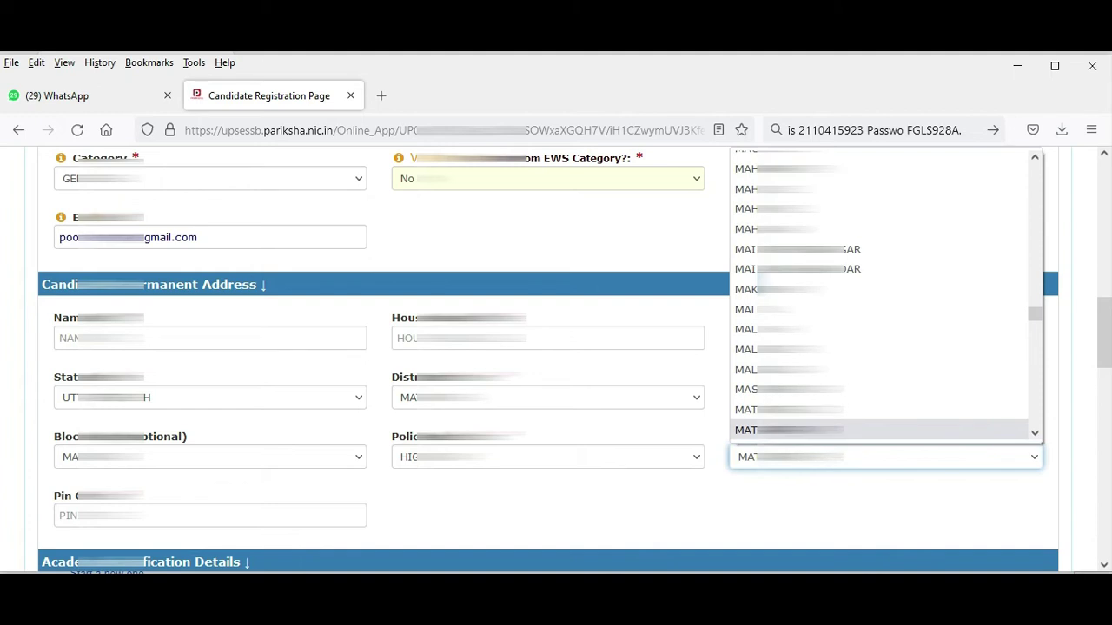
key("Return")
Enter the permanent address pin code.
left_click(198, 522)
type("281")
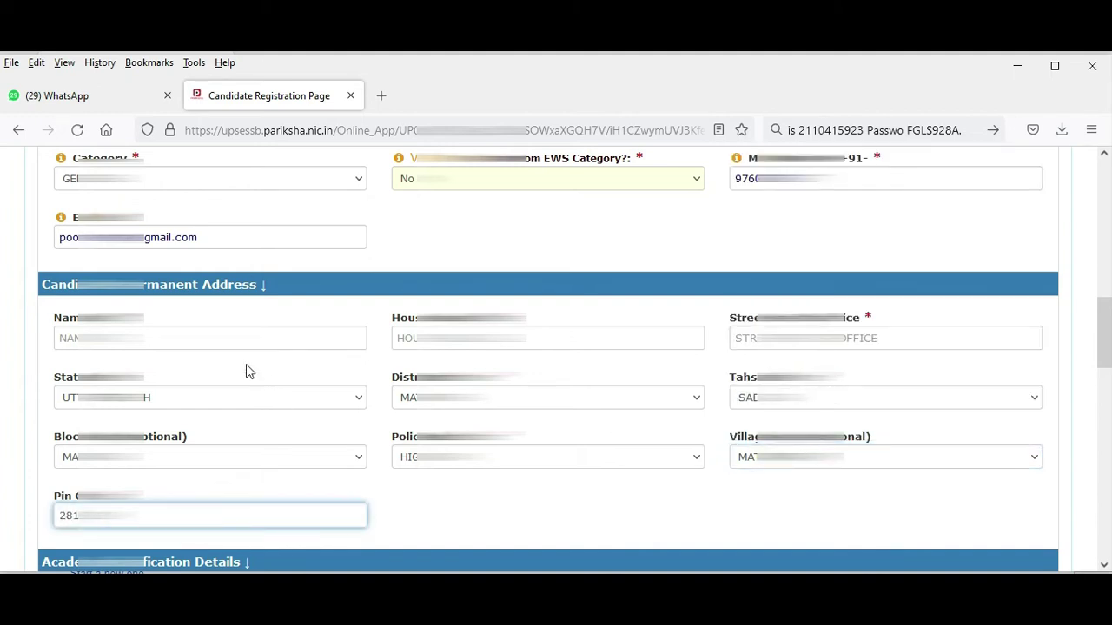
left_click(869, 338)
scroll(549, 425, "down", 3)
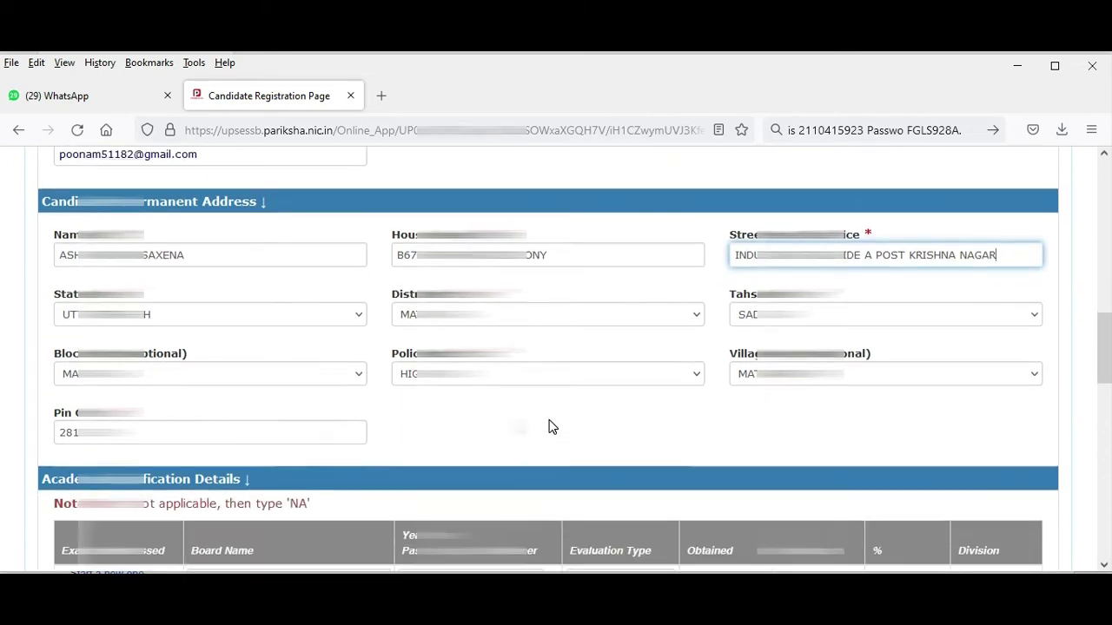
Fill the High School row: Uttar Pradesh board, passing year, MARKS, 311 marks, Second division.
scroll(549, 425, "down", 2)
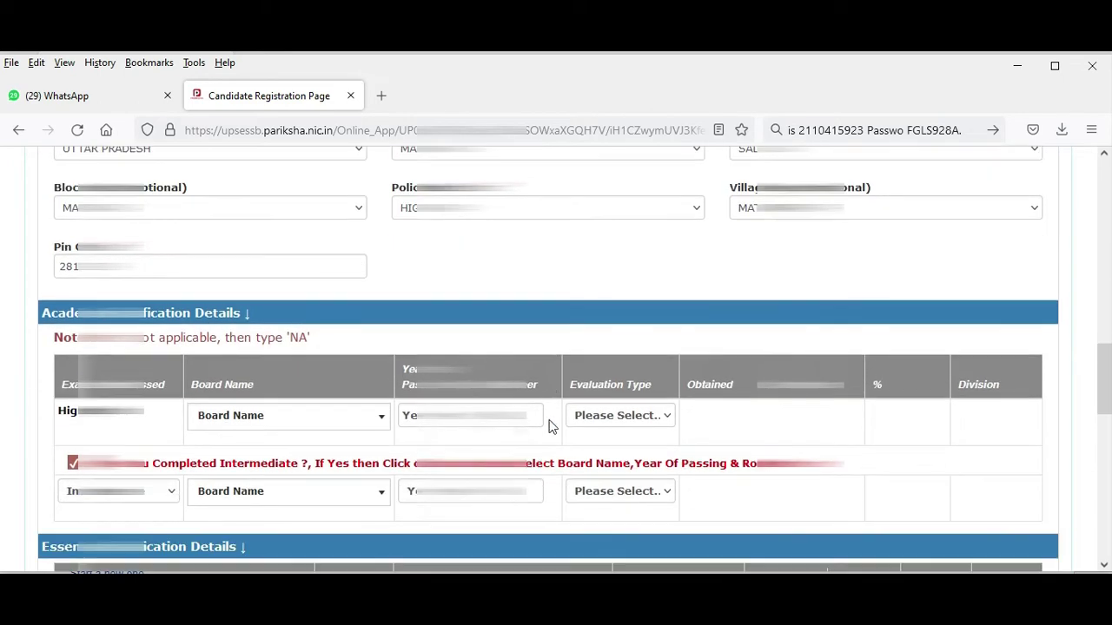
left_click(371, 417)
left_click(332, 309)
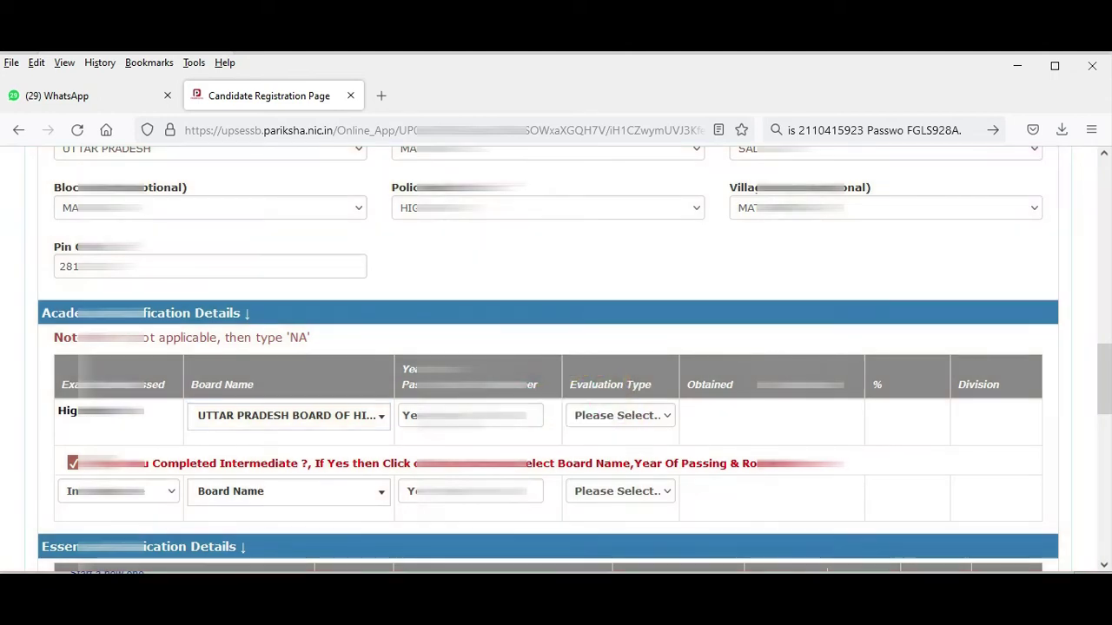
left_click(469, 416)
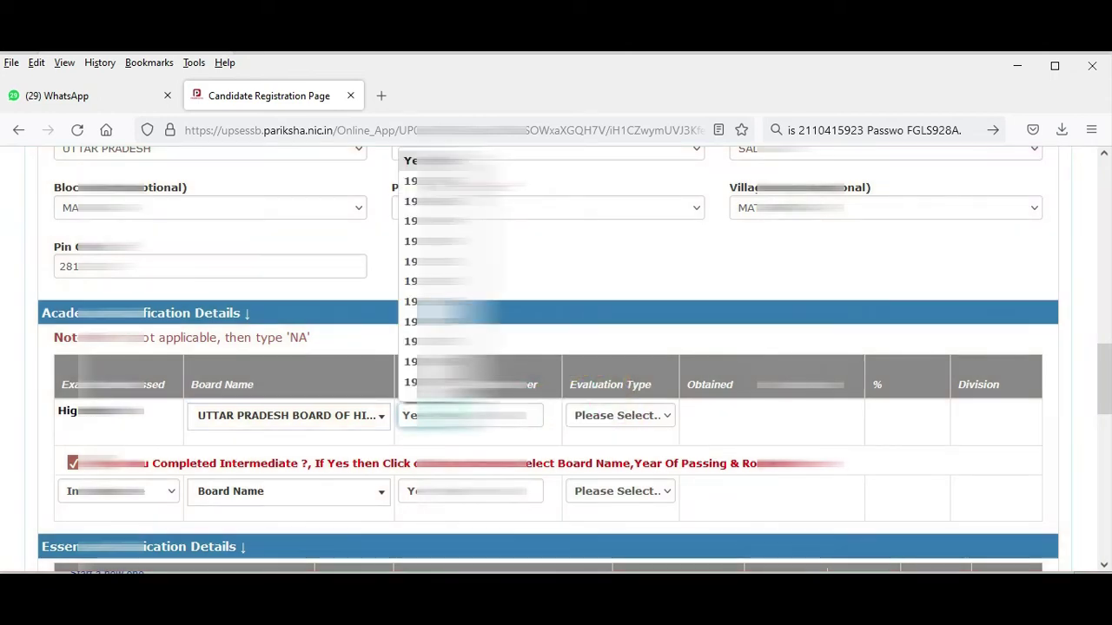
key("2")
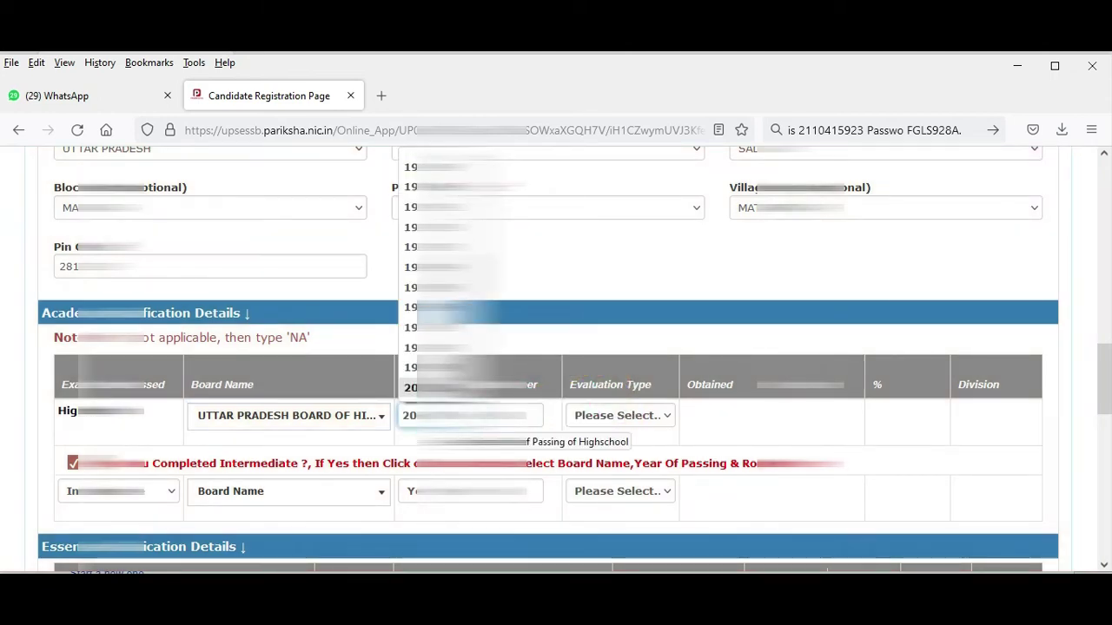
key("Up")
key("Up")
key("Return")
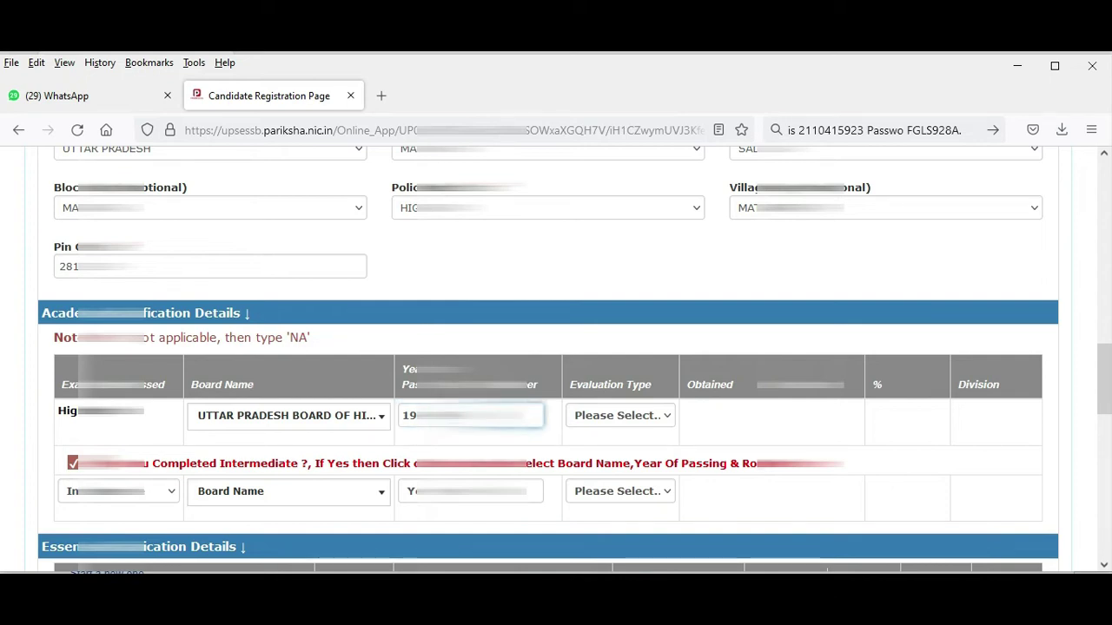
left_click(590, 419)
left_click(603, 290)
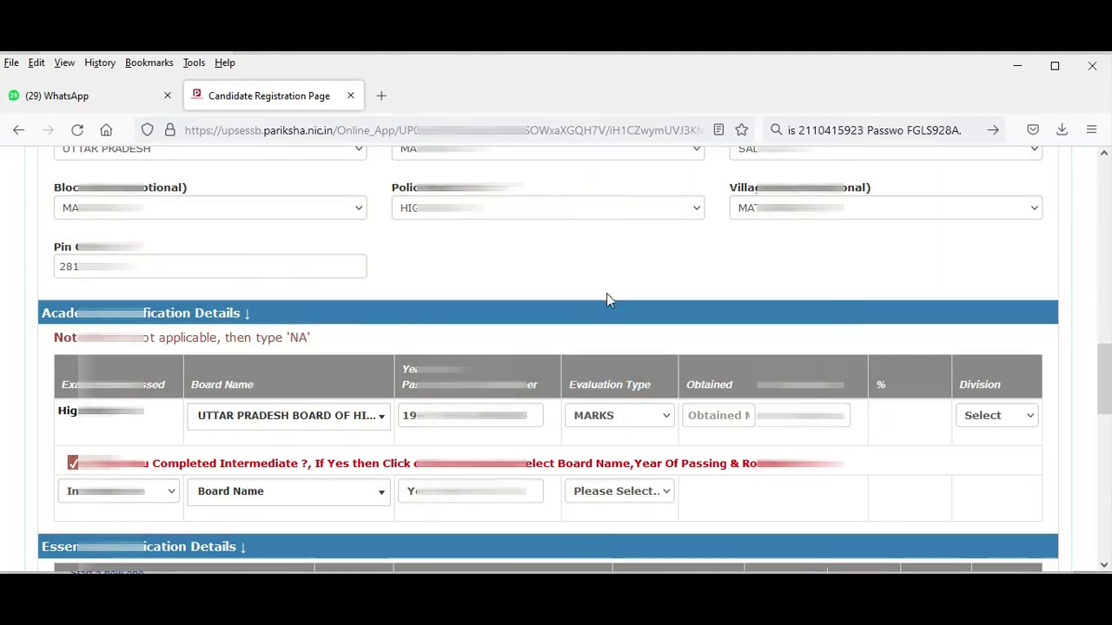
left_click(722, 416)
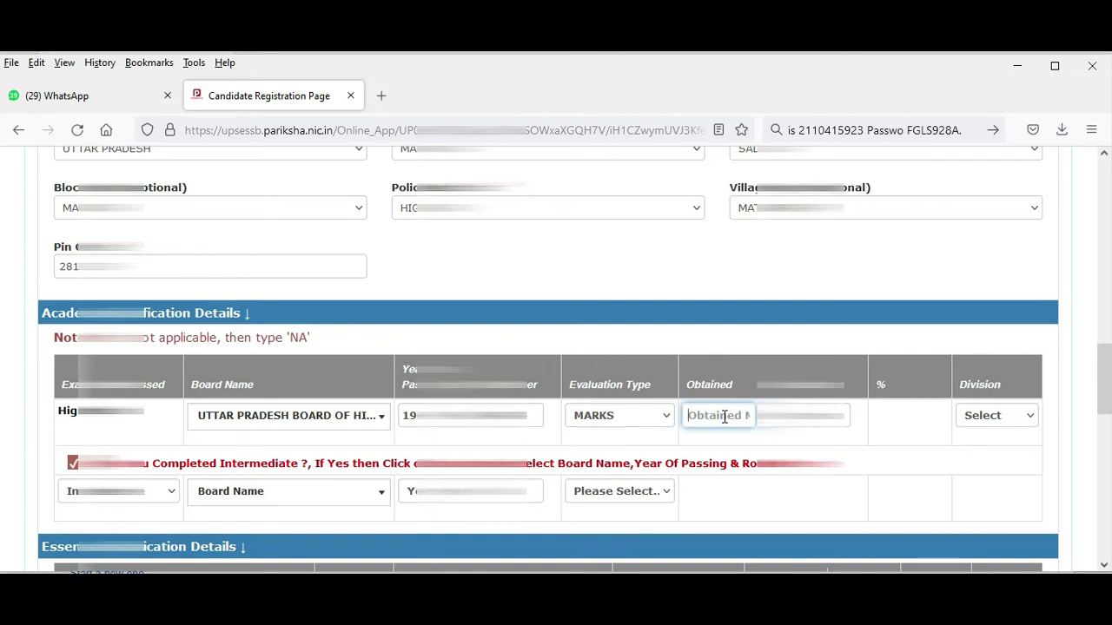
type("3")
key("Tab")
key("Tab")
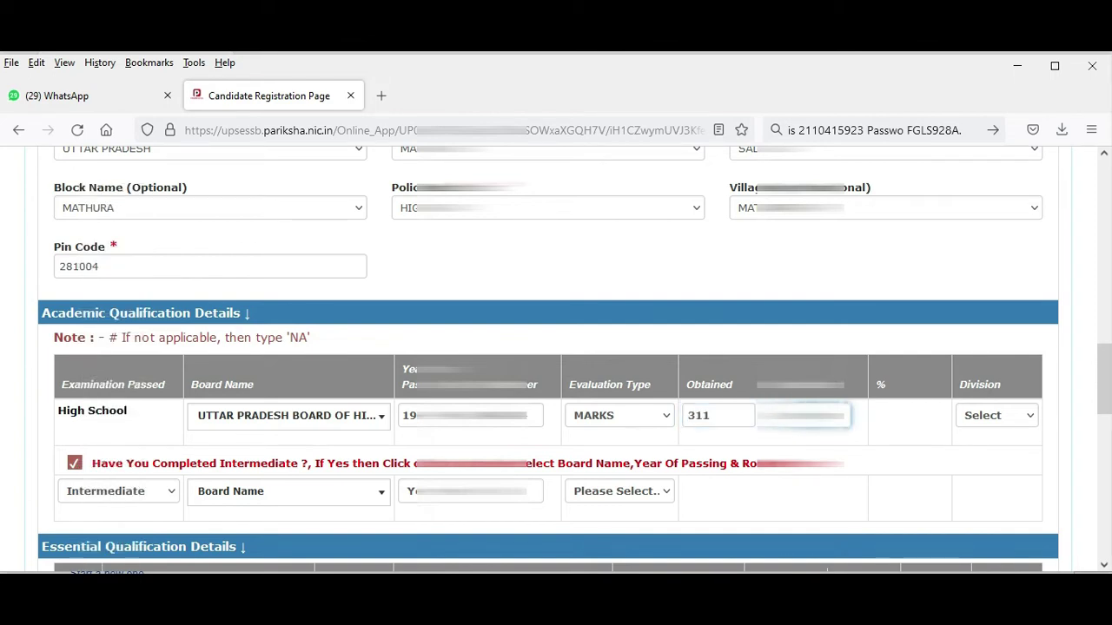
left_click(1007, 418)
left_click(997, 482)
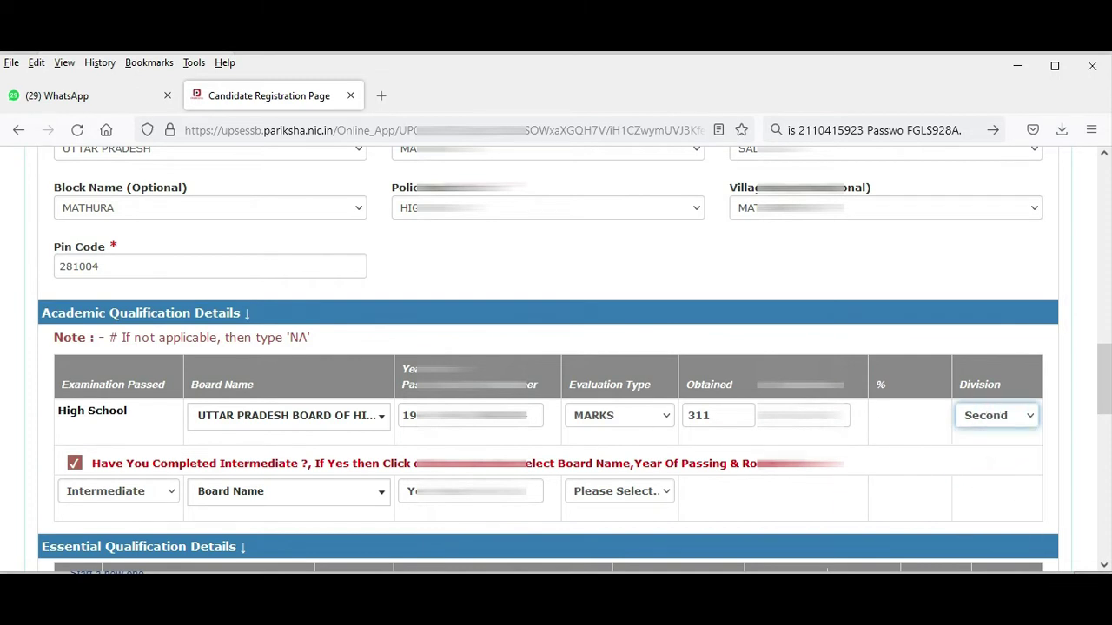
scroll(632, 441, "down", 1)
Fill the Intermediate row: Uttar Pradesh board, passing year, MARKS, 273 of 500, Second division.
left_click(143, 414)
left_click(273, 413)
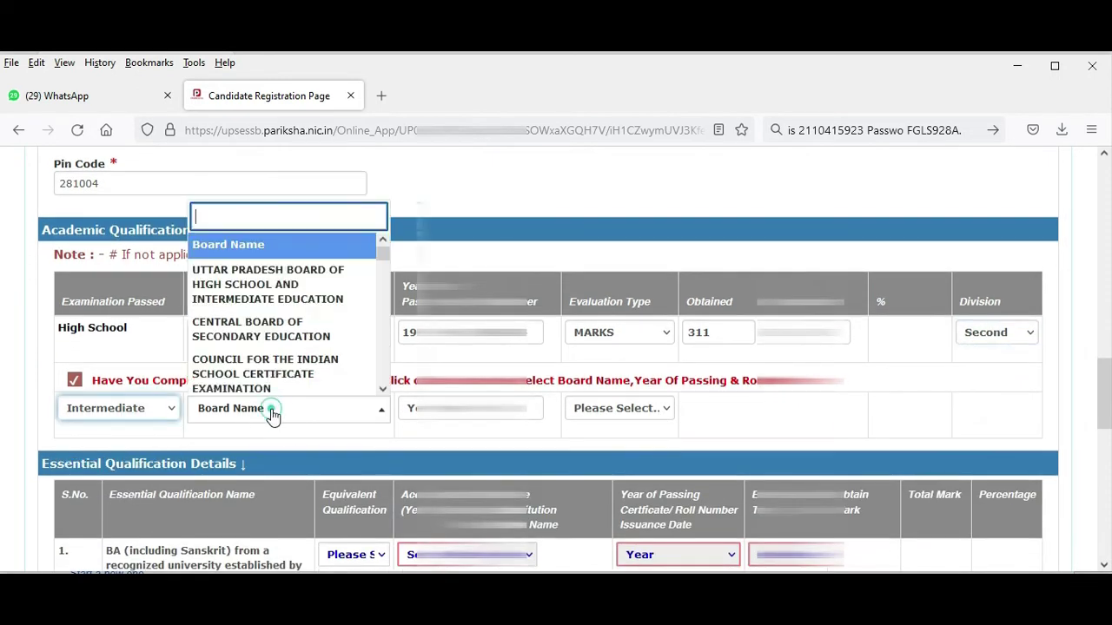
left_click(278, 276)
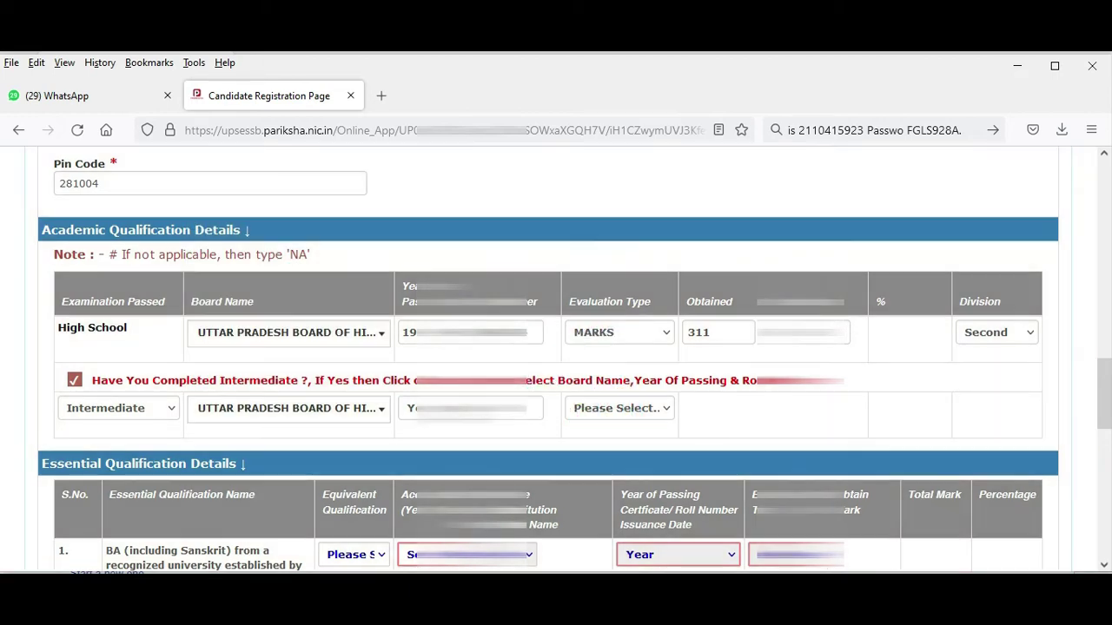
left_click(469, 409)
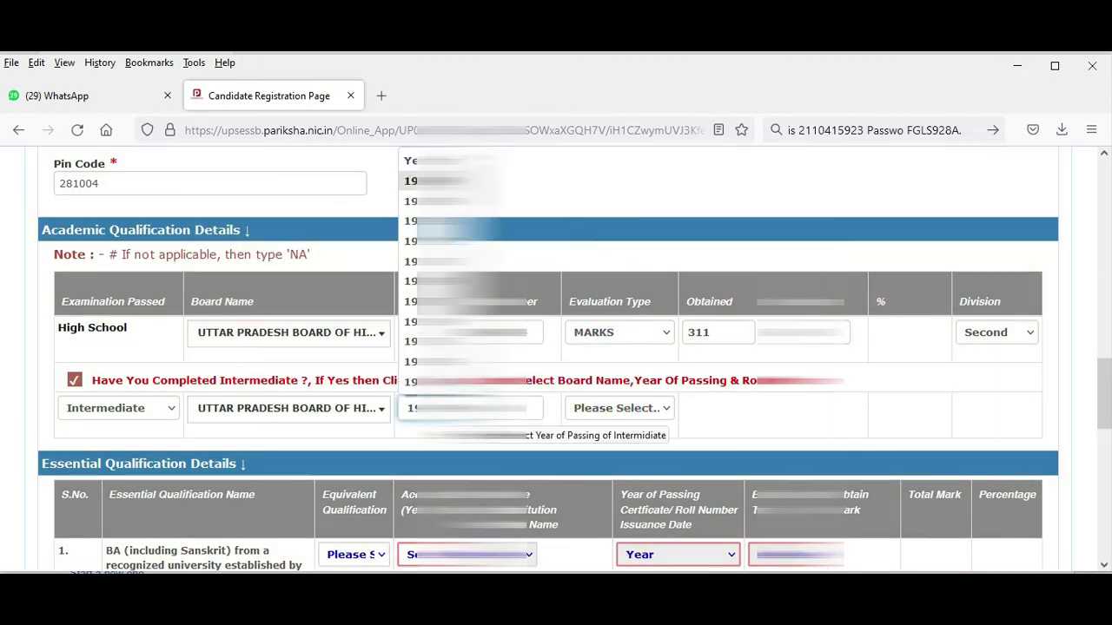
left_click(434, 381)
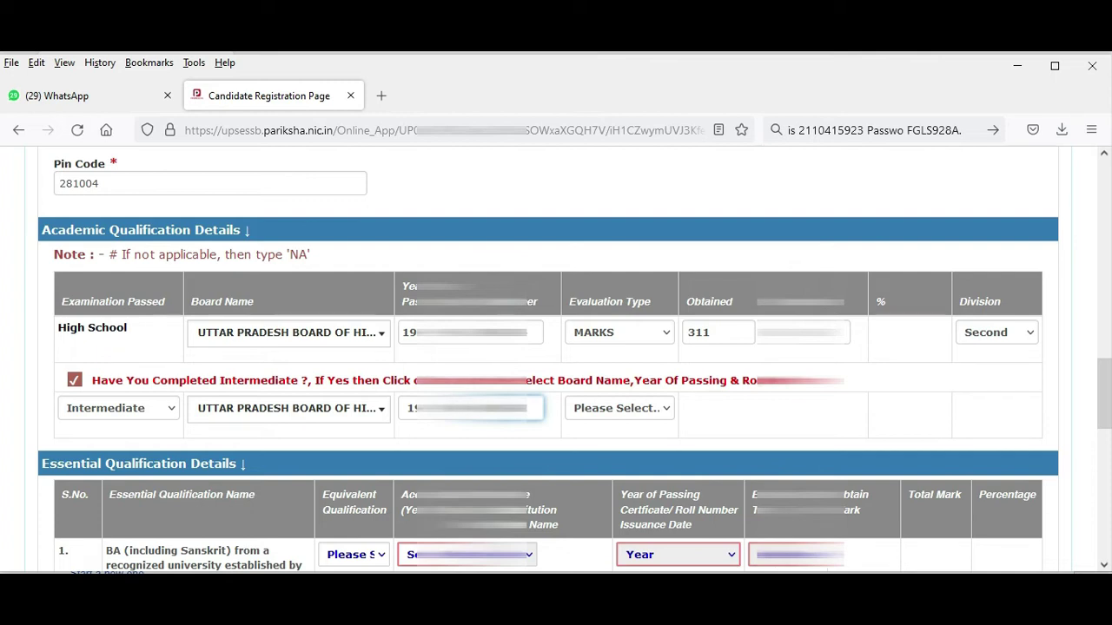
left_click(620, 408)
left_click(591, 452)
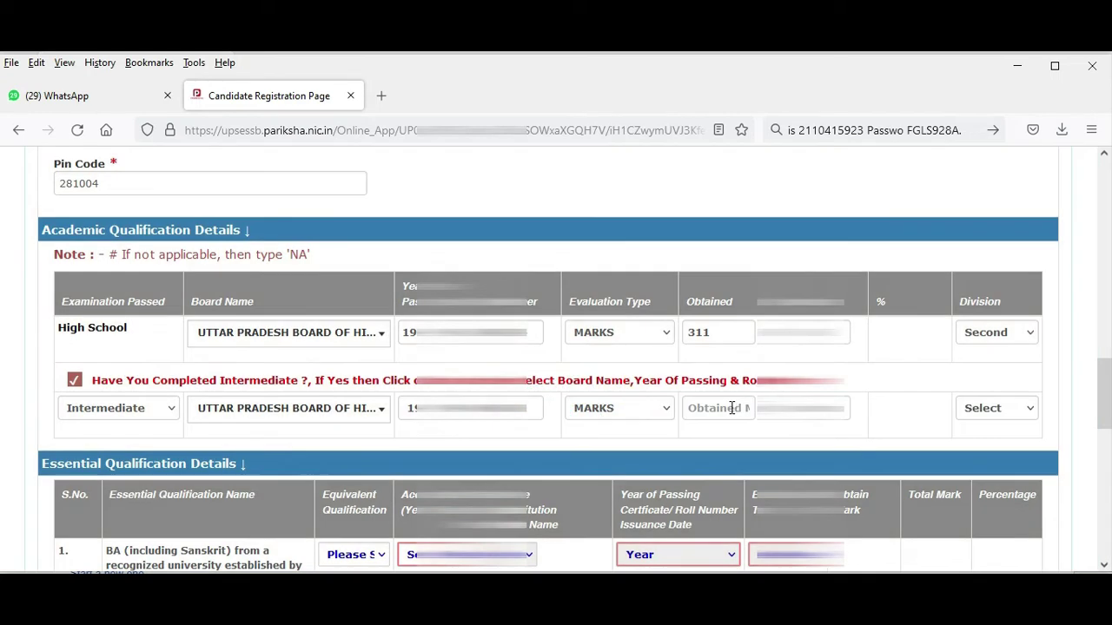
left_click(732, 408)
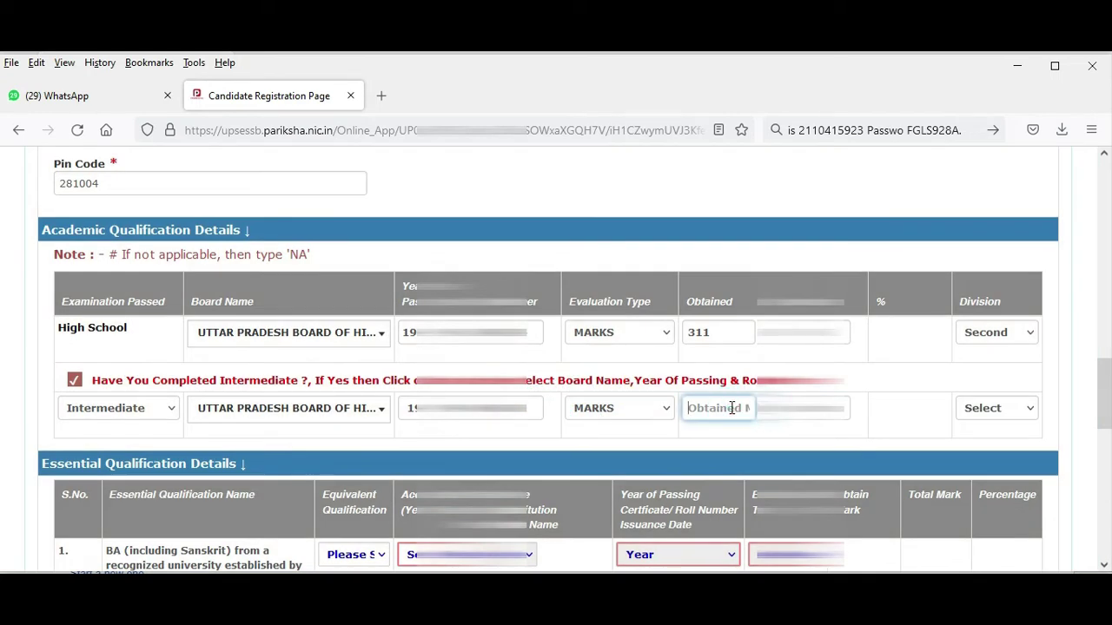
type("2")
key("Tab")
type("500")
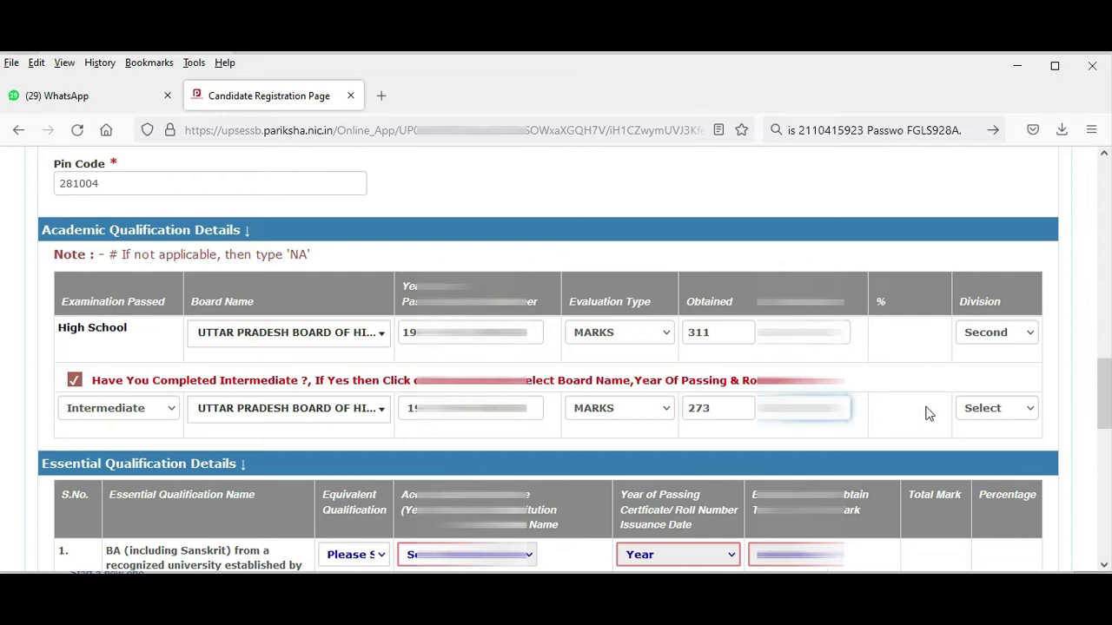
left_click(990, 408)
left_click(981, 471)
Mark the BA row as an equivalent qualification.
scroll(912, 436, "down", 1)
scroll(910, 436, "down", 3)
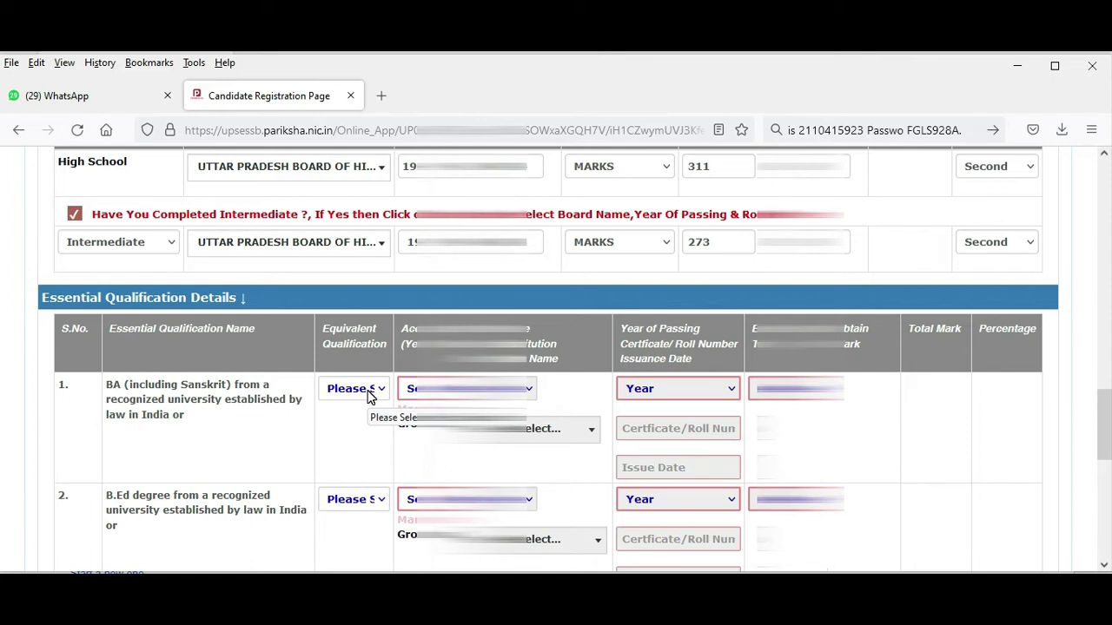
left_click(368, 391)
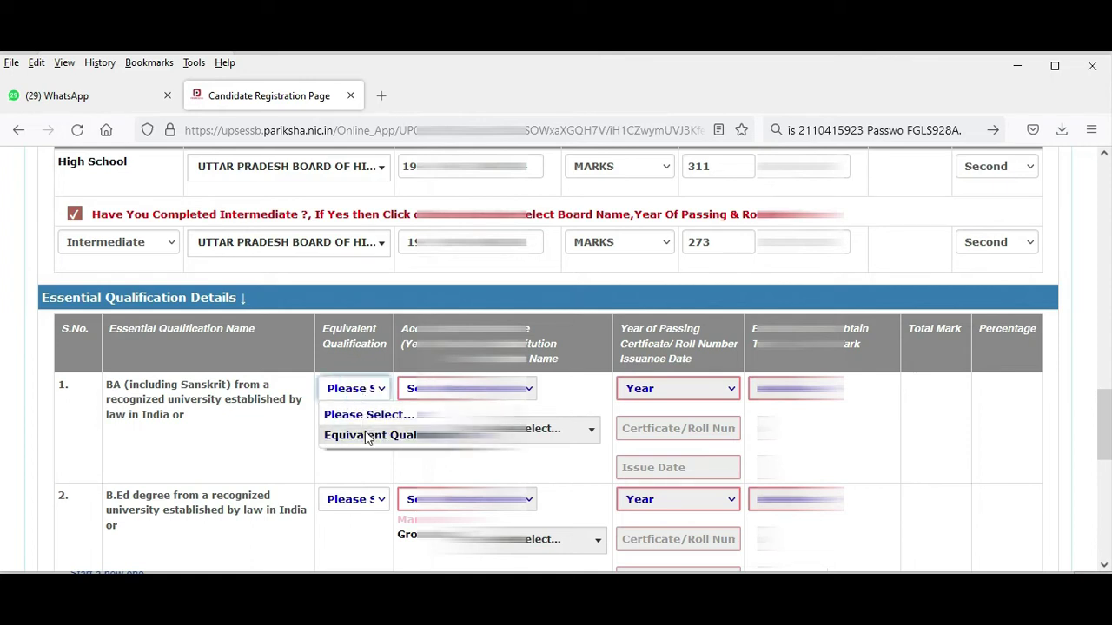
left_click(367, 434)
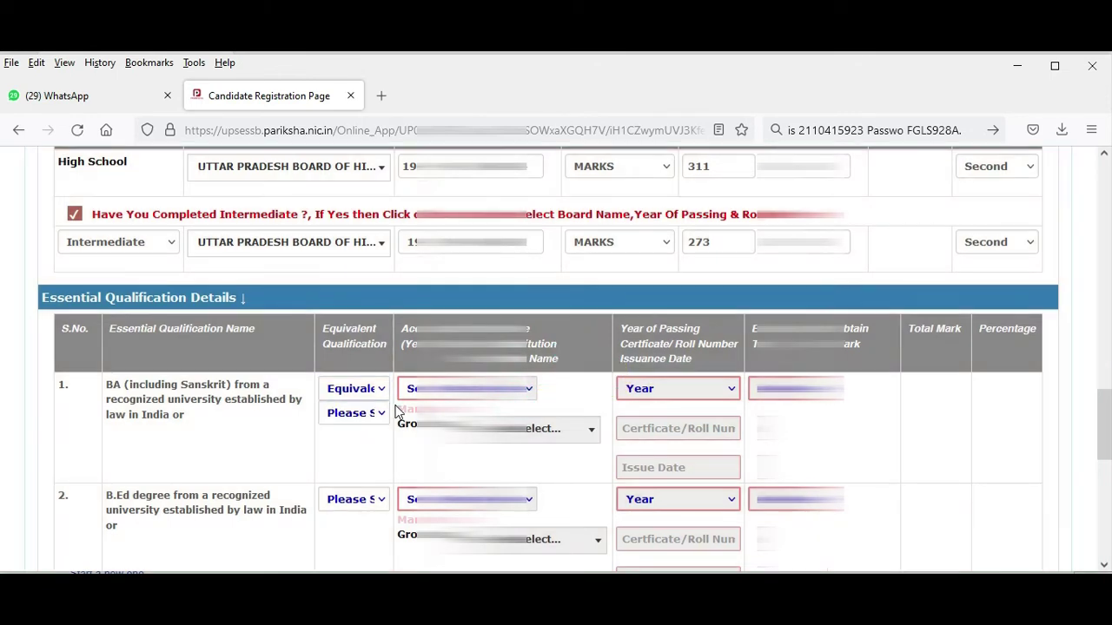
left_click(376, 415)
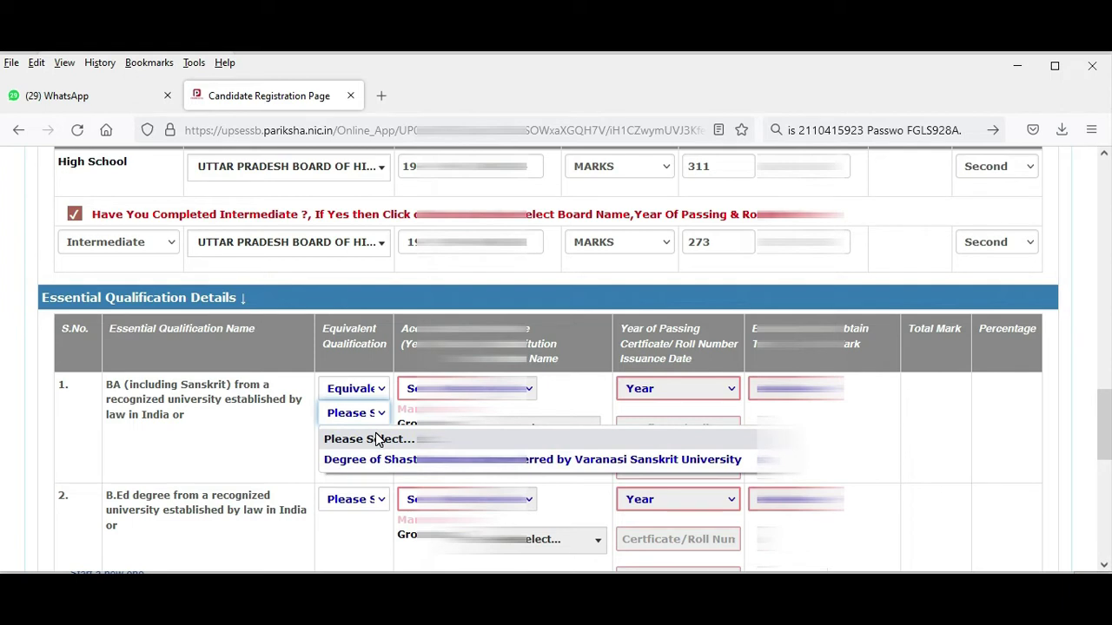
left_click(378, 439)
Answer the BA row's university acceptance question and choose the board/university state.
left_click(460, 388)
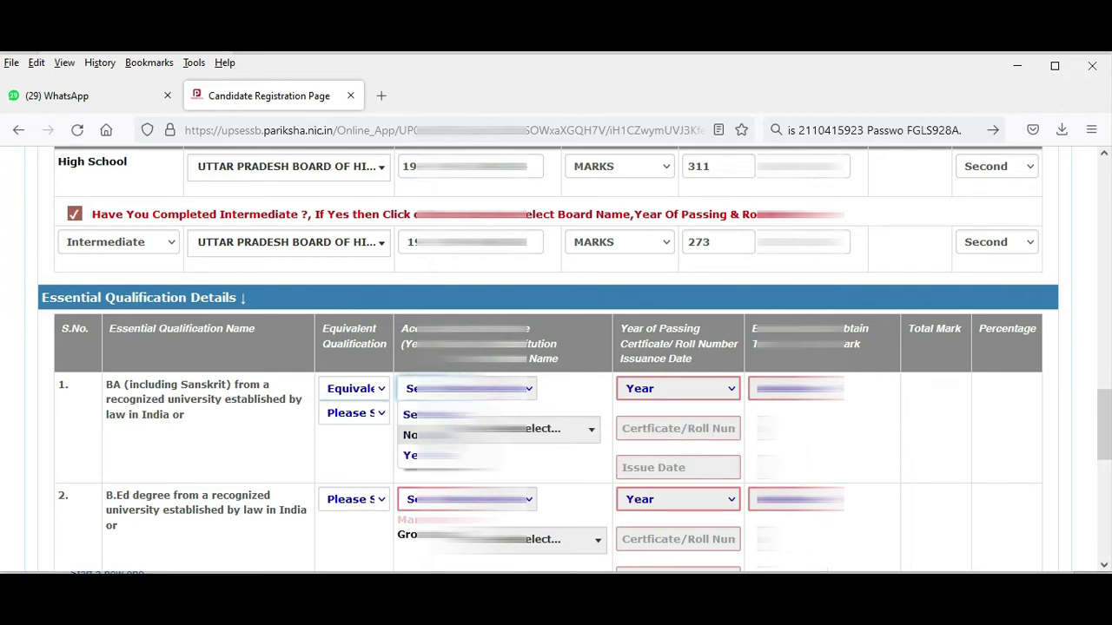
left_click(417, 455)
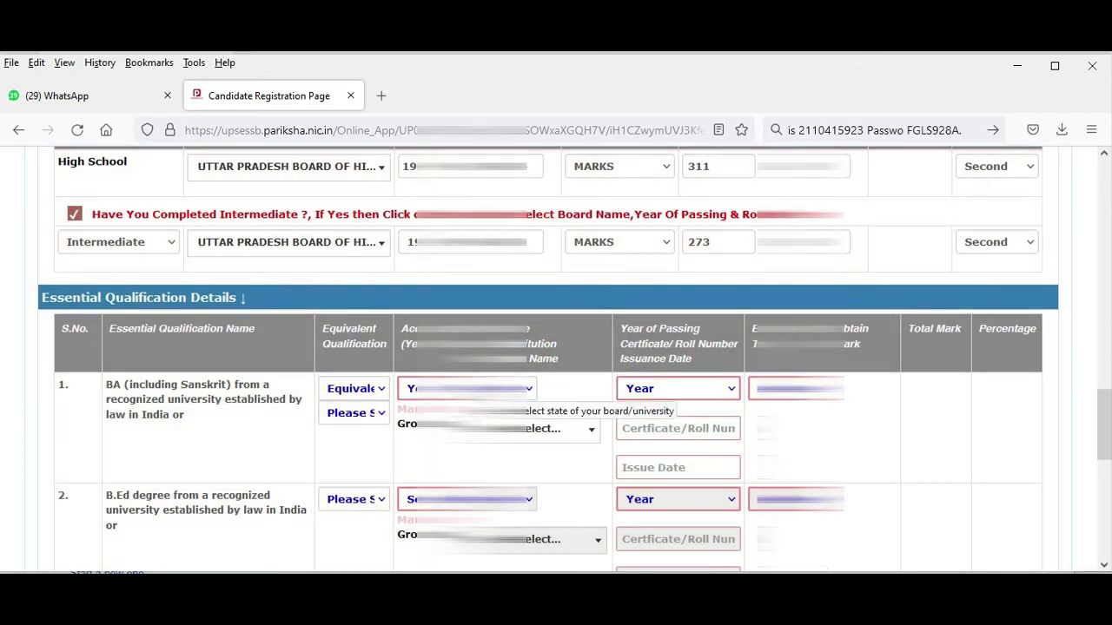
left_click(487, 388)
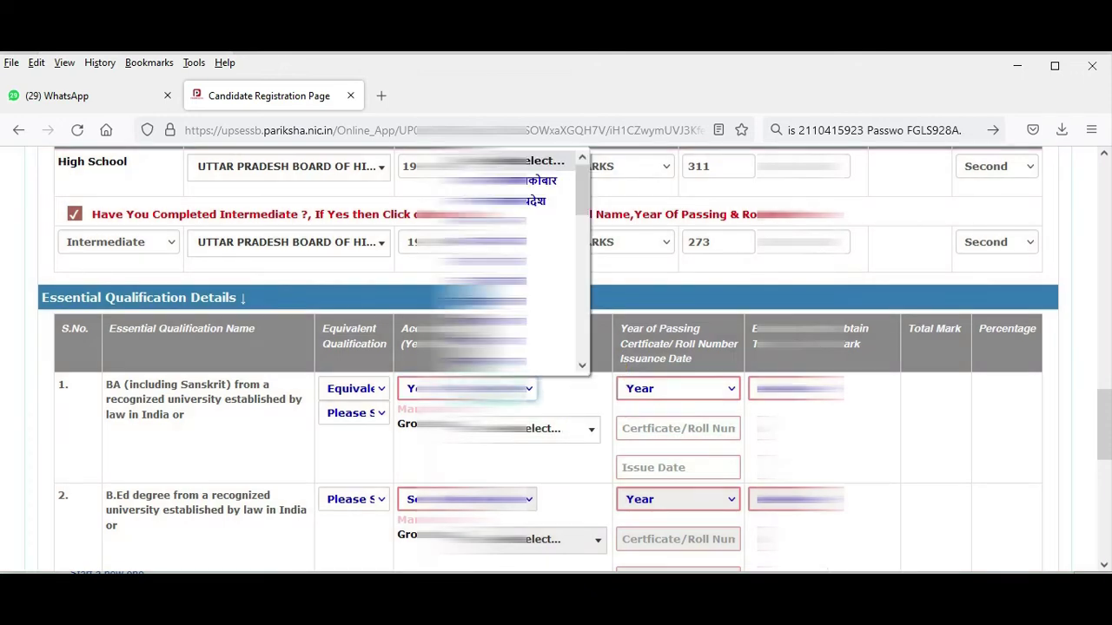
left_click(525, 282)
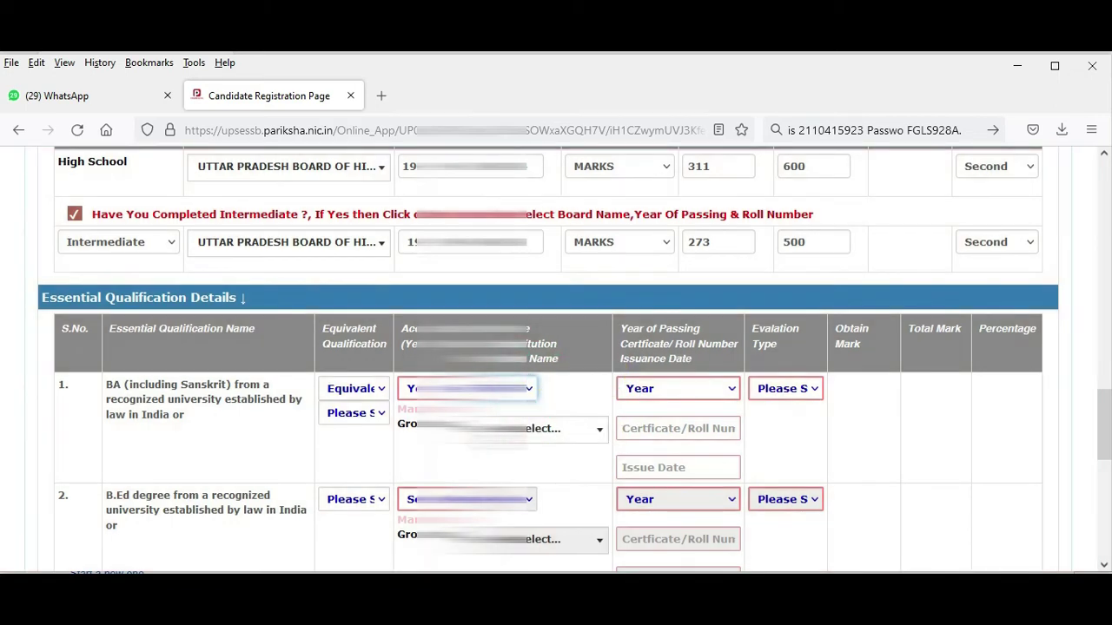
left_click(502, 429)
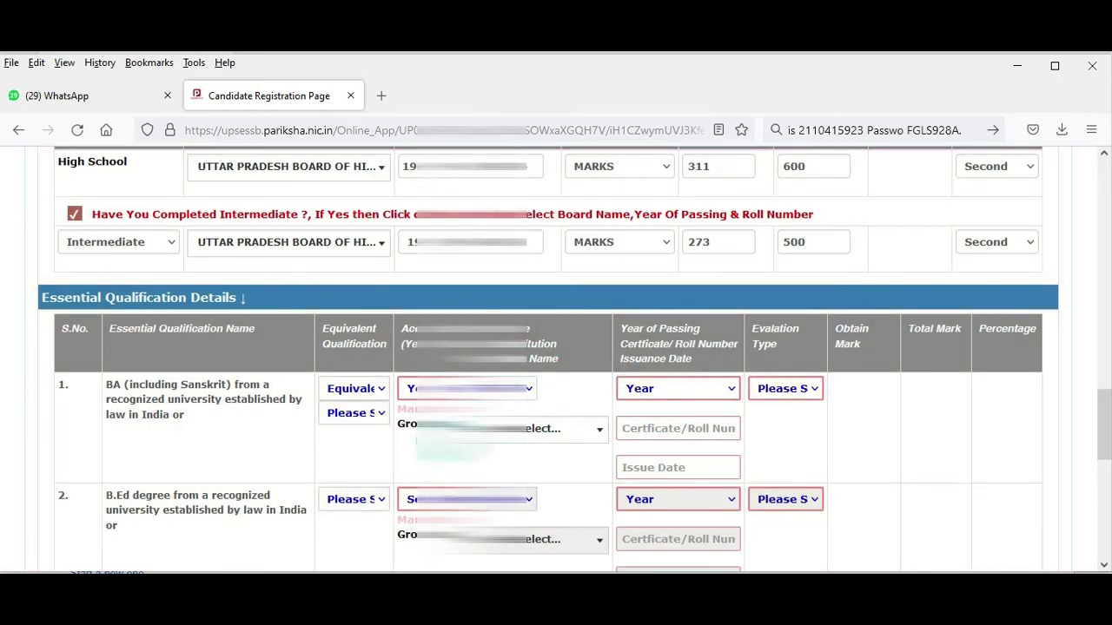
left_click(669, 388)
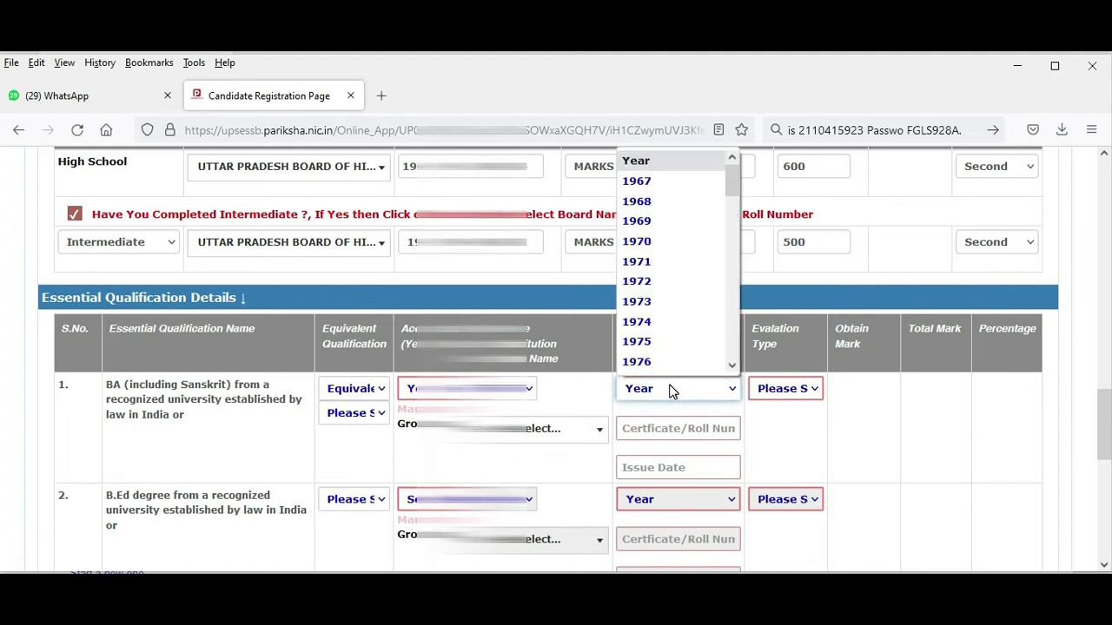
Set the BA passing year to 2001 and enter the certificate roll number.
type("2001")
key("Return")
left_click(667, 430)
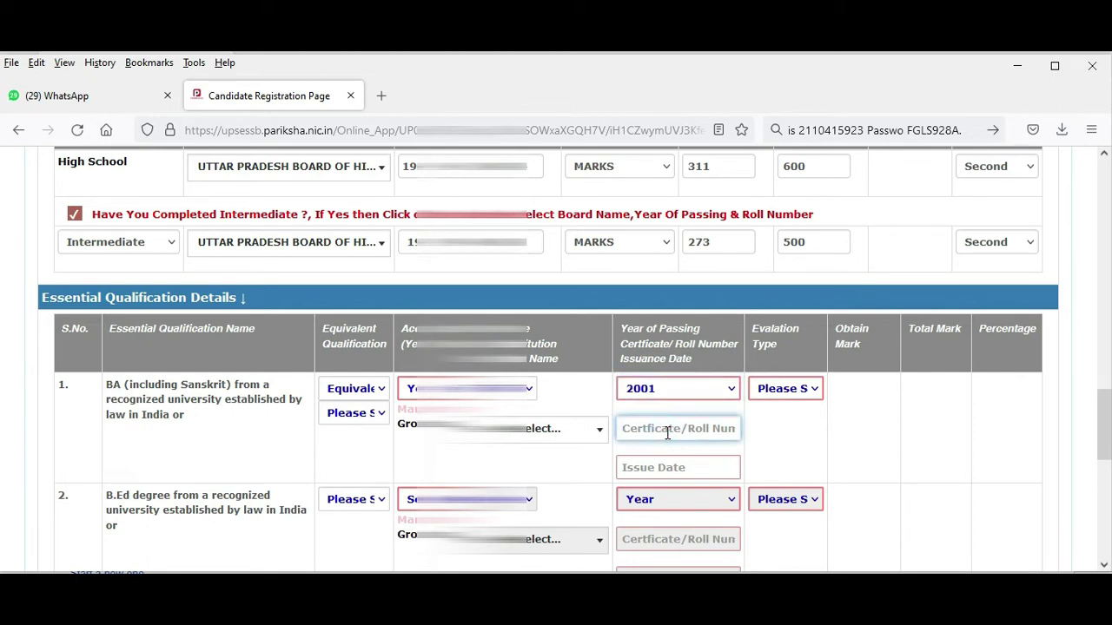
type("0")
key("BackSpace")
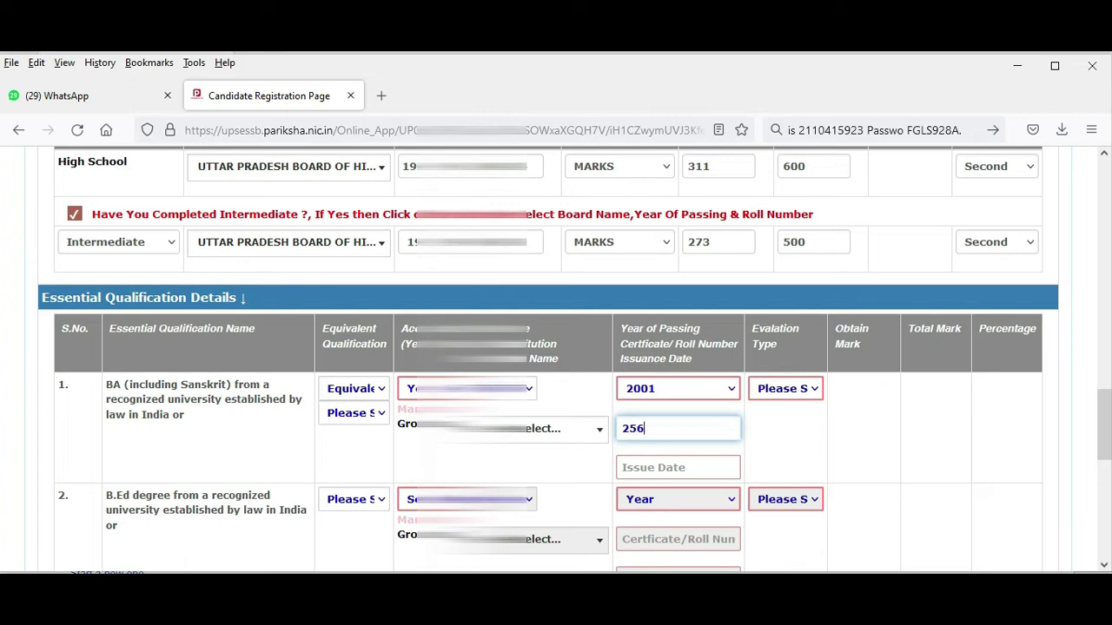
Set the BA certificate issue date to 02/07/2001 using the calendar.
left_click(713, 470)
scroll(858, 442, "down", 2)
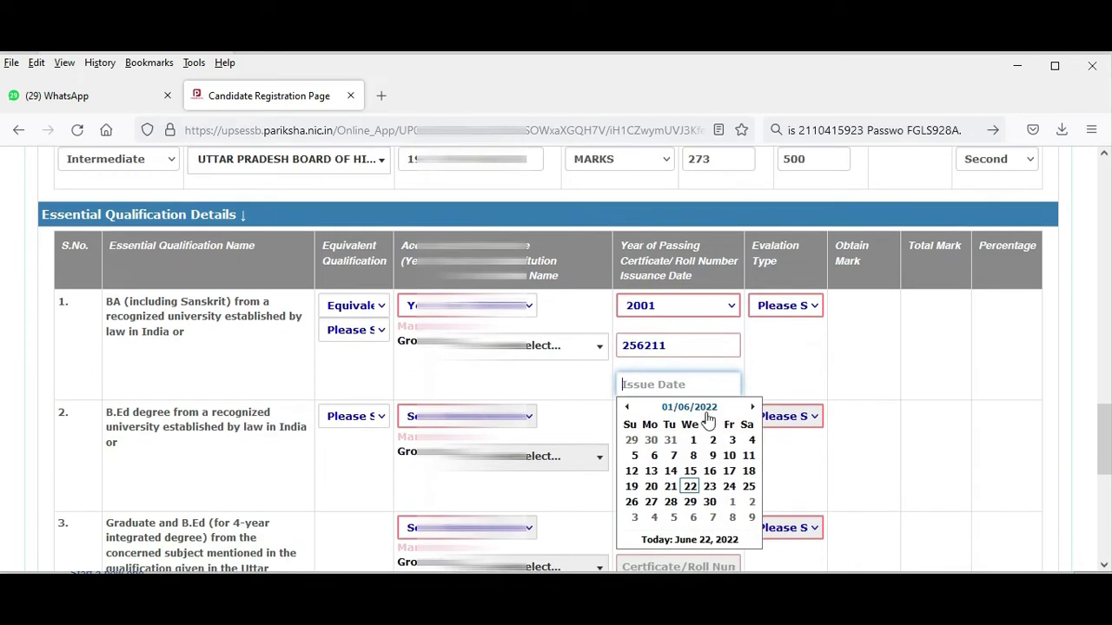
left_click(686, 409)
left_click(688, 407)
left_click(628, 408)
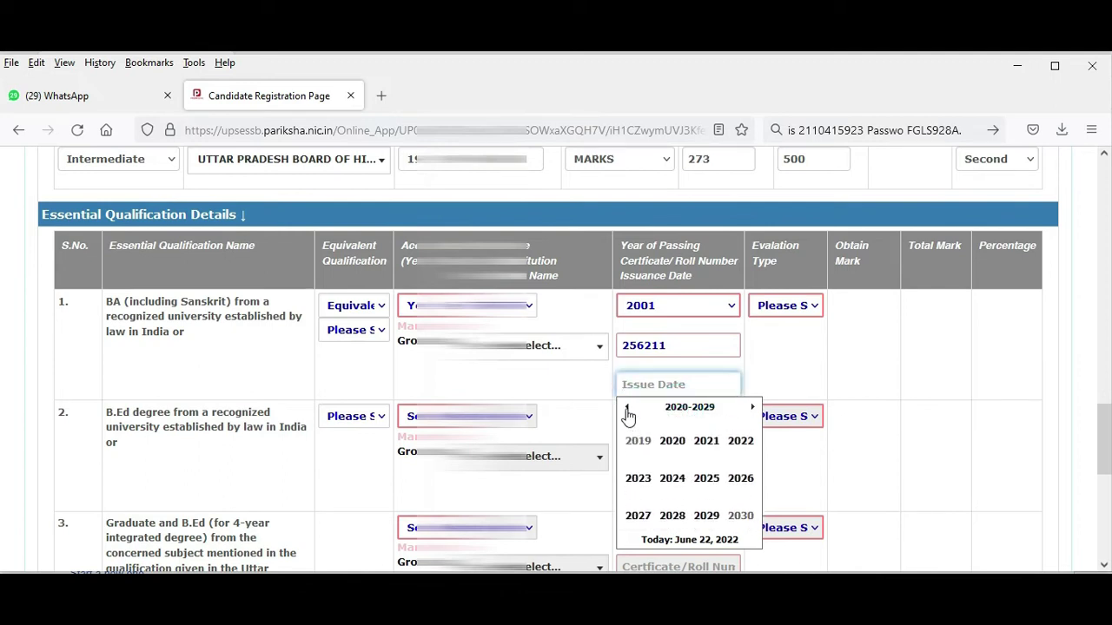
left_click(626, 409)
left_click(628, 409)
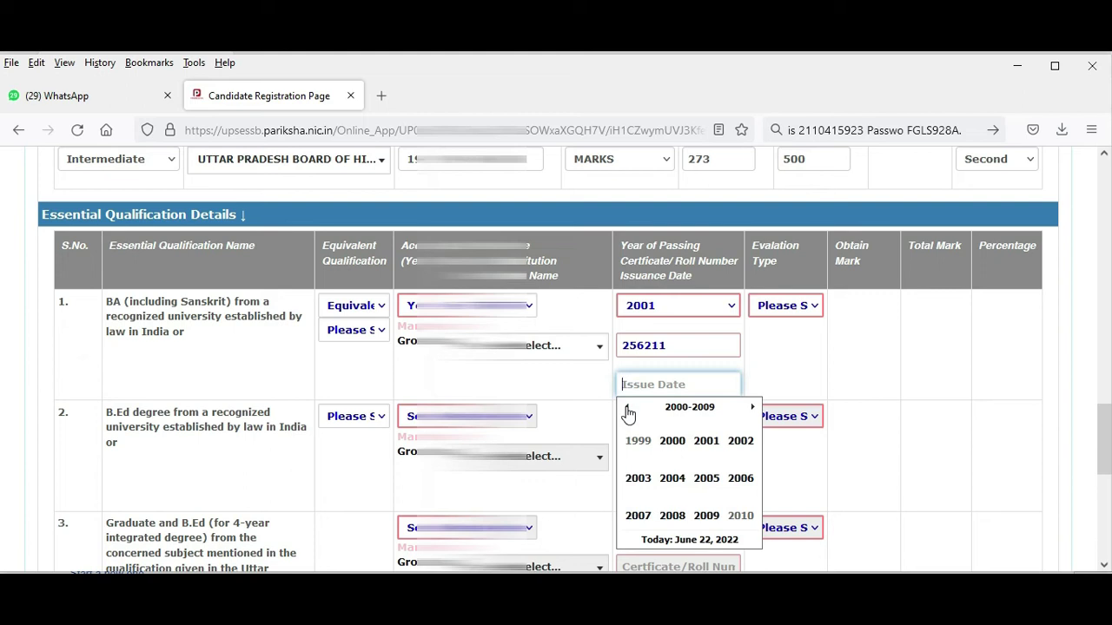
left_click(711, 446)
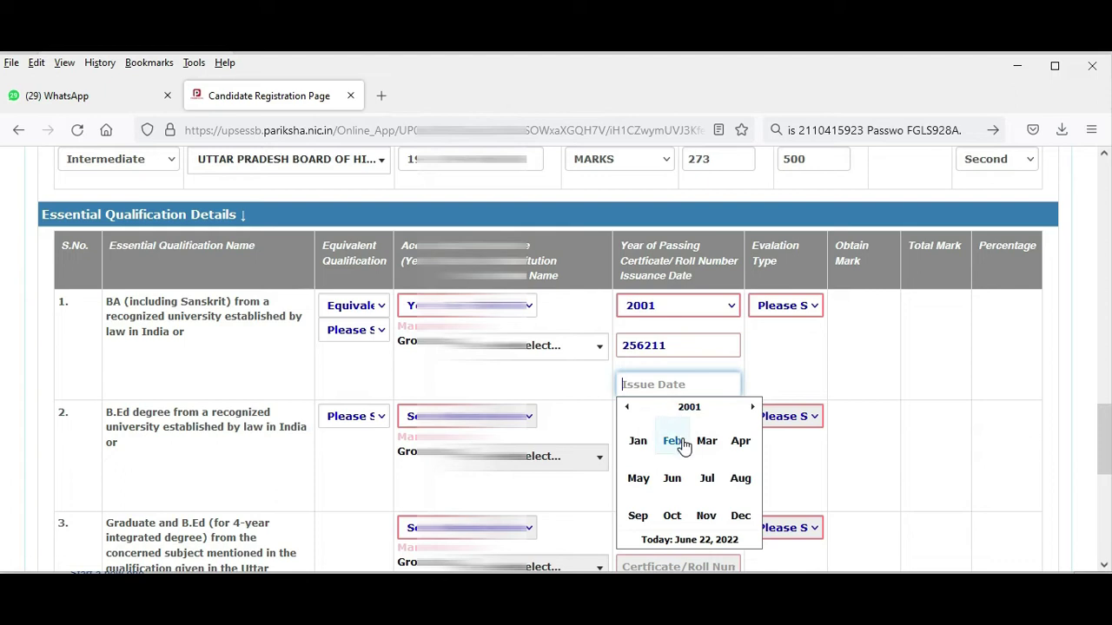
left_click(706, 477)
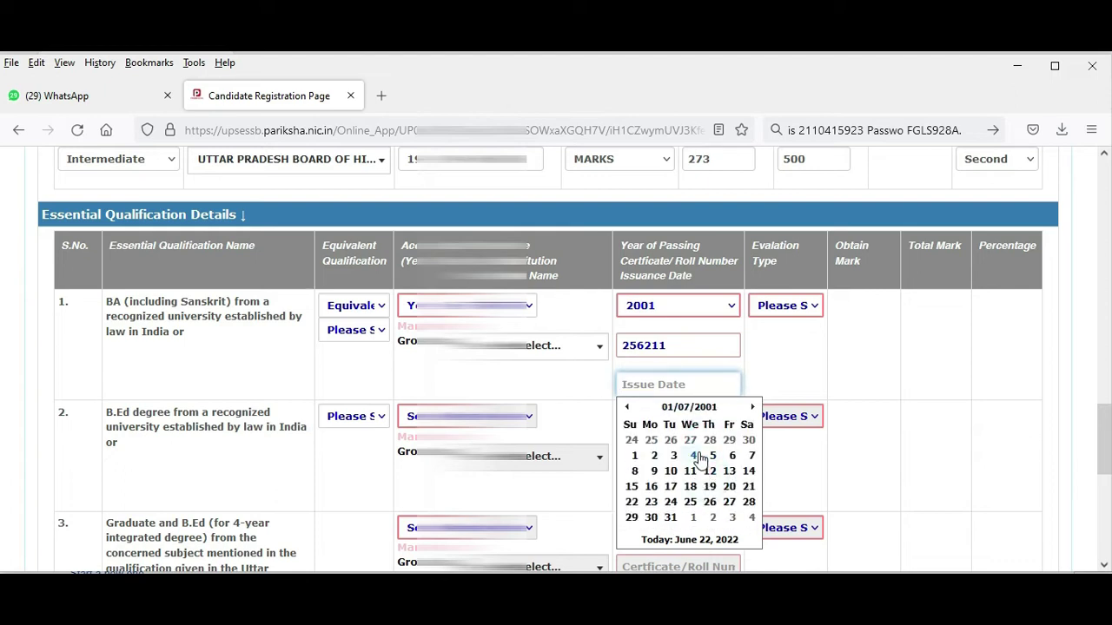
left_click(654, 455)
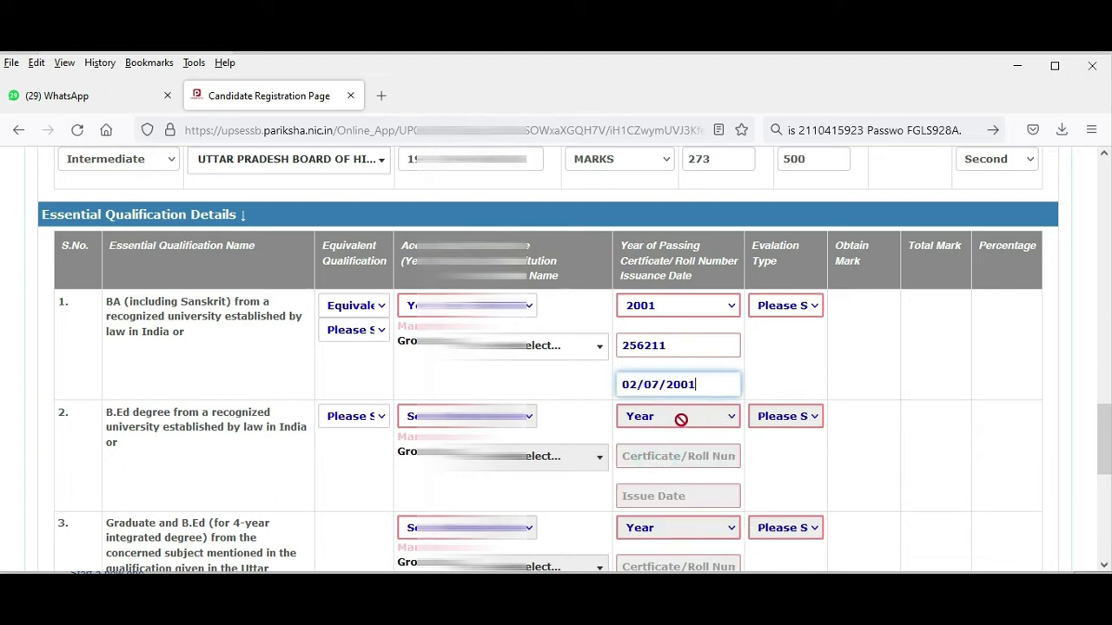
left_click(795, 310)
Choose MARKS as the BA evaluation type and enter 617 obtained out of 1200 total marks.
left_click(784, 351)
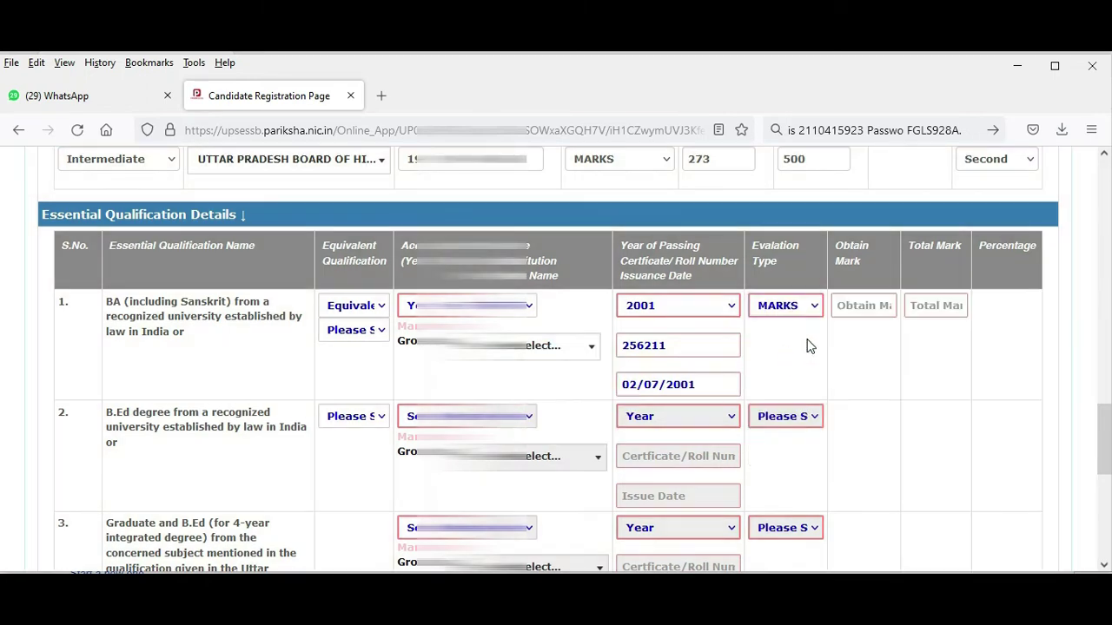
left_click(868, 305)
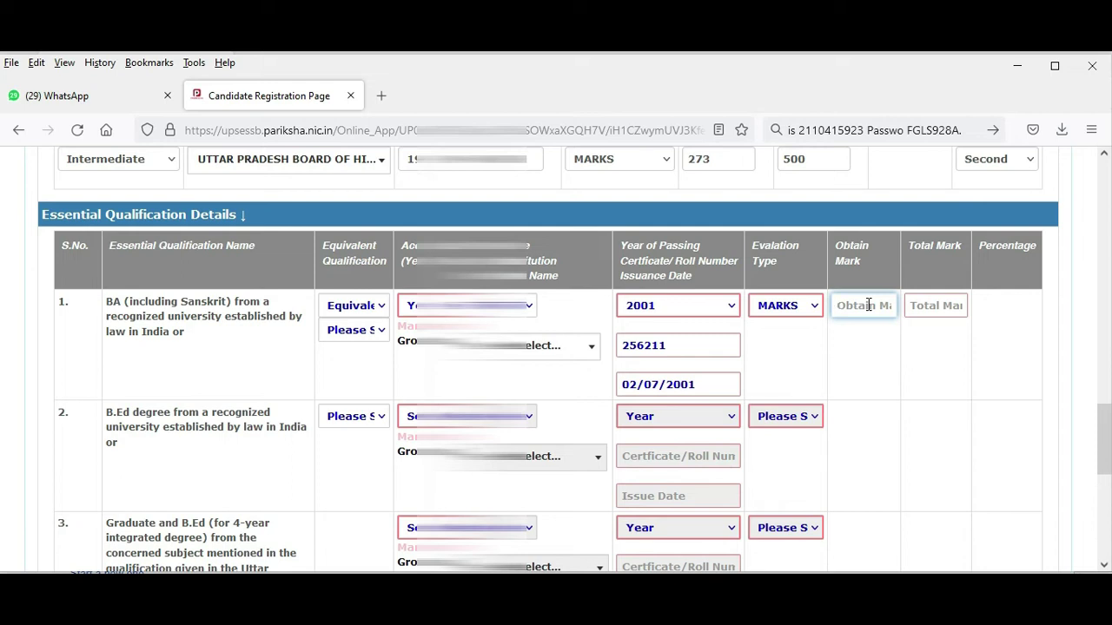
type("617")
key("Tab")
type("1200")
key("Tab")
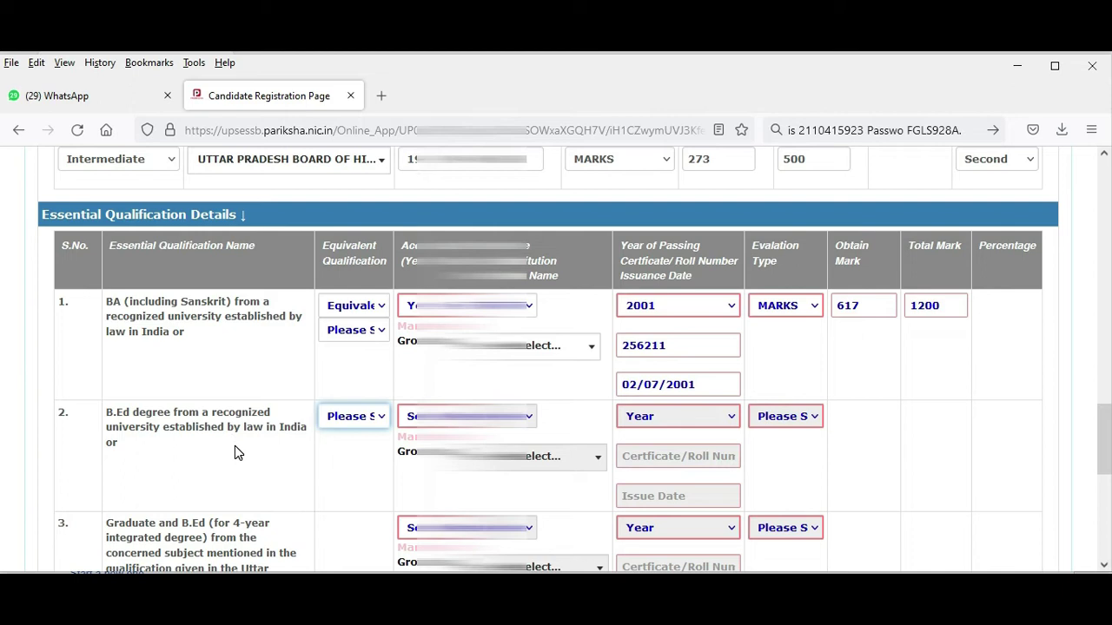
Mark the B.Ed row as an equivalent qualification and answer Yes to university acceptance.
scroll(236, 446, "down", 2)
left_click(376, 334)
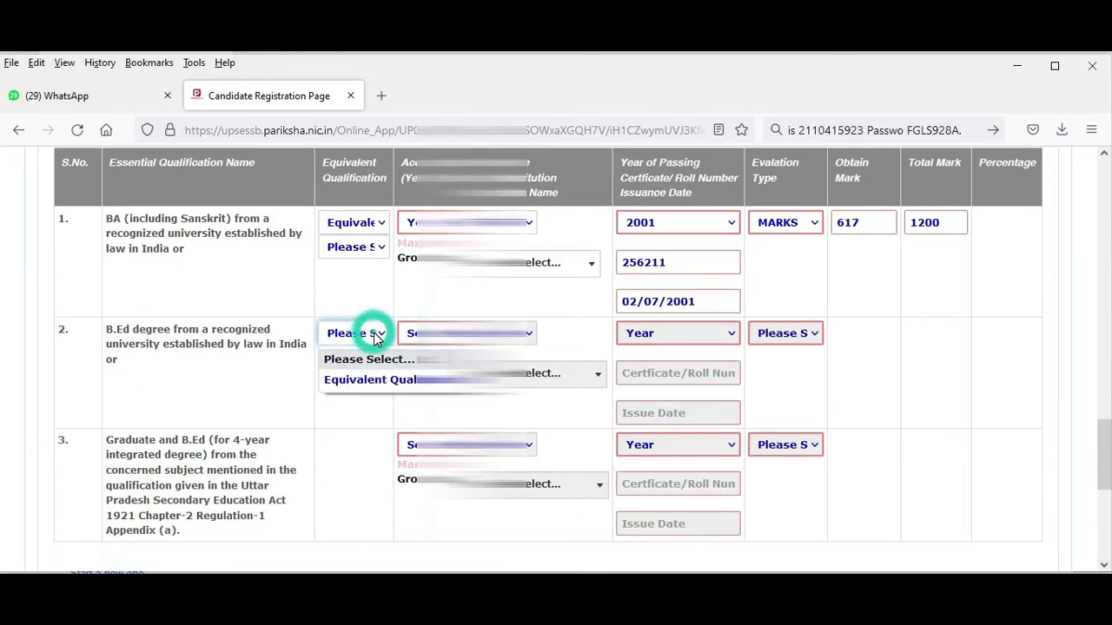
left_click(378, 382)
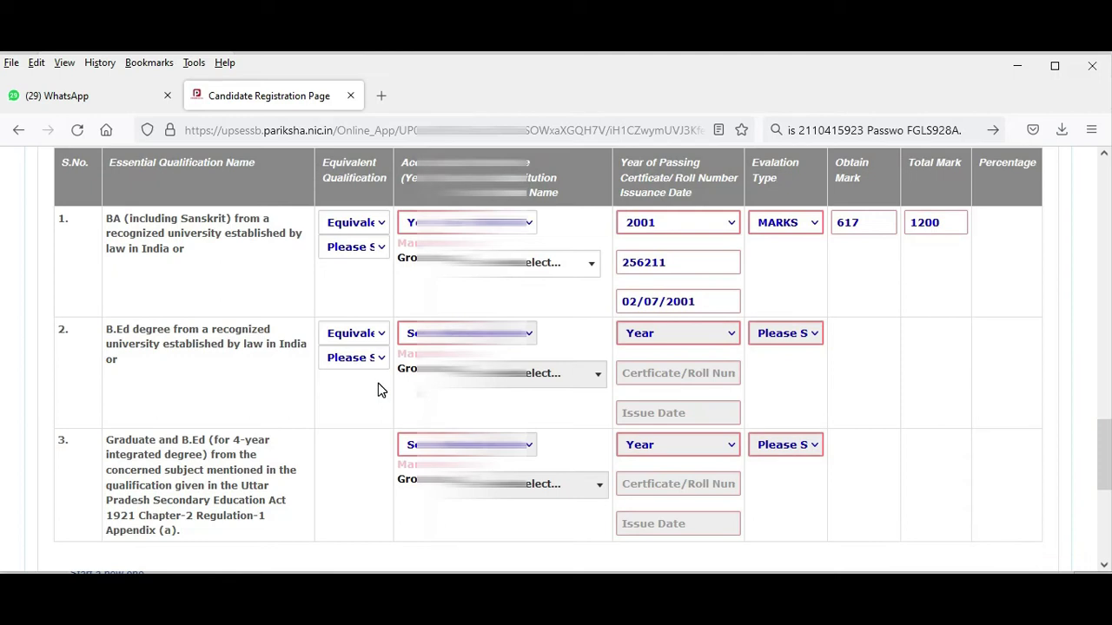
left_click(412, 335)
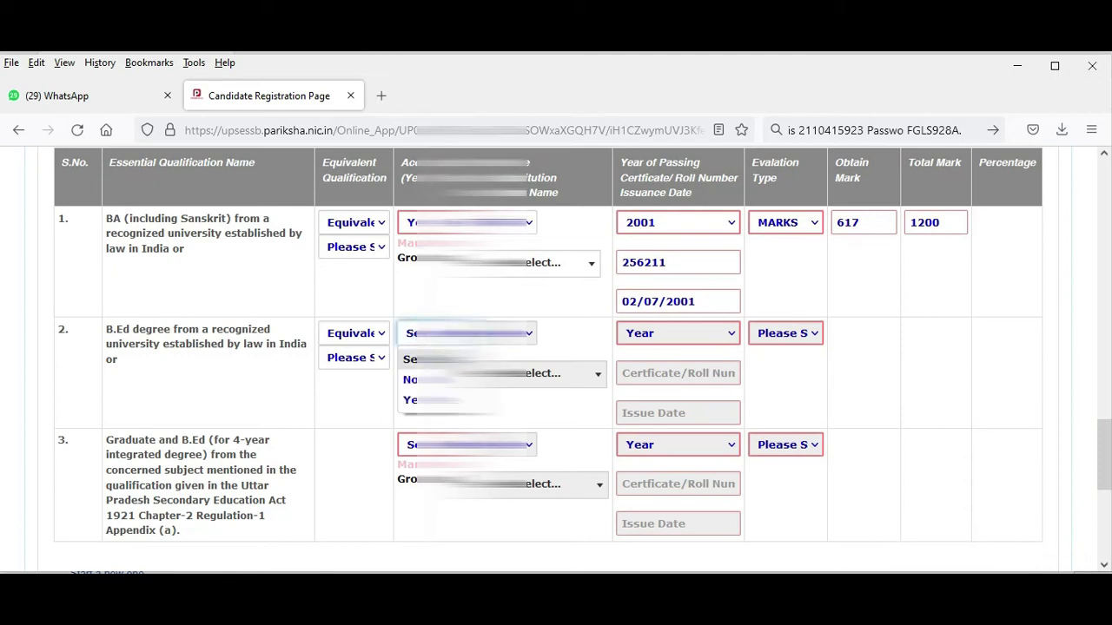
left_click(417, 399)
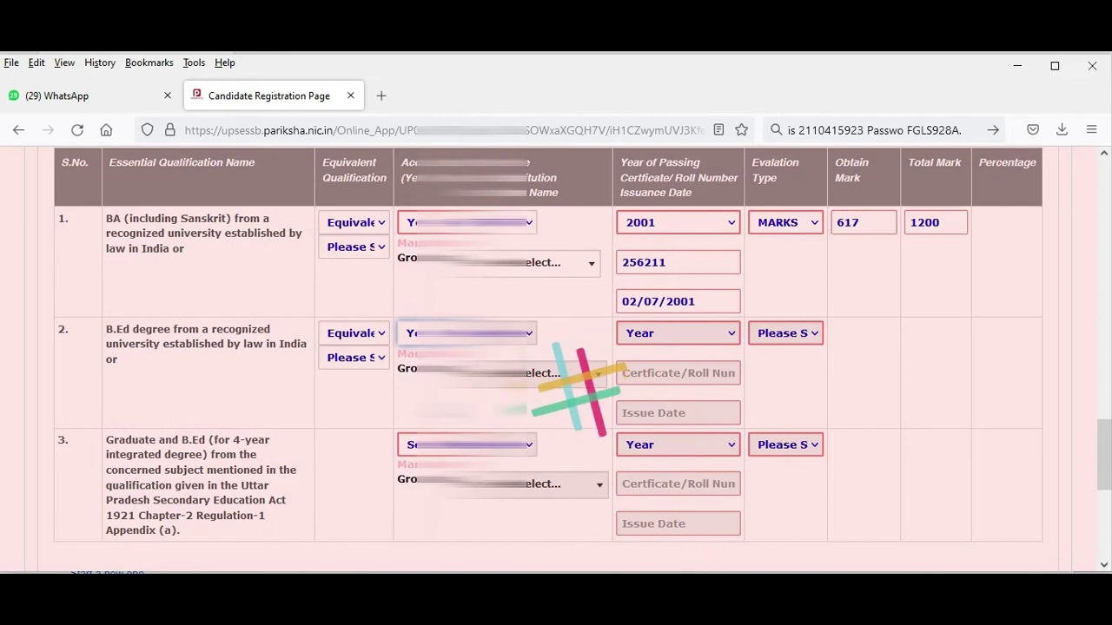